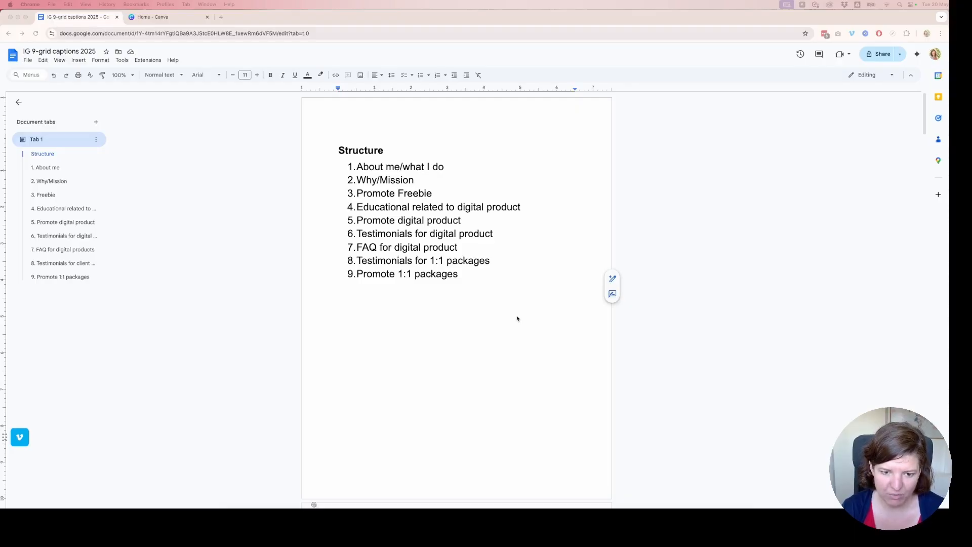
- Switch to Canva and create a new custom-size design 3045 px wide and 4050 px high
left_click(178, 88)
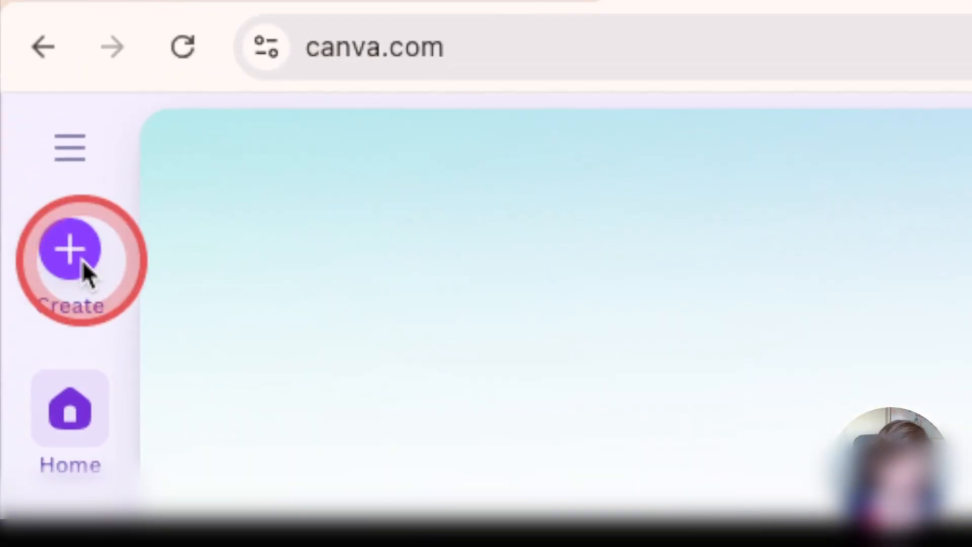
left_click(80, 261)
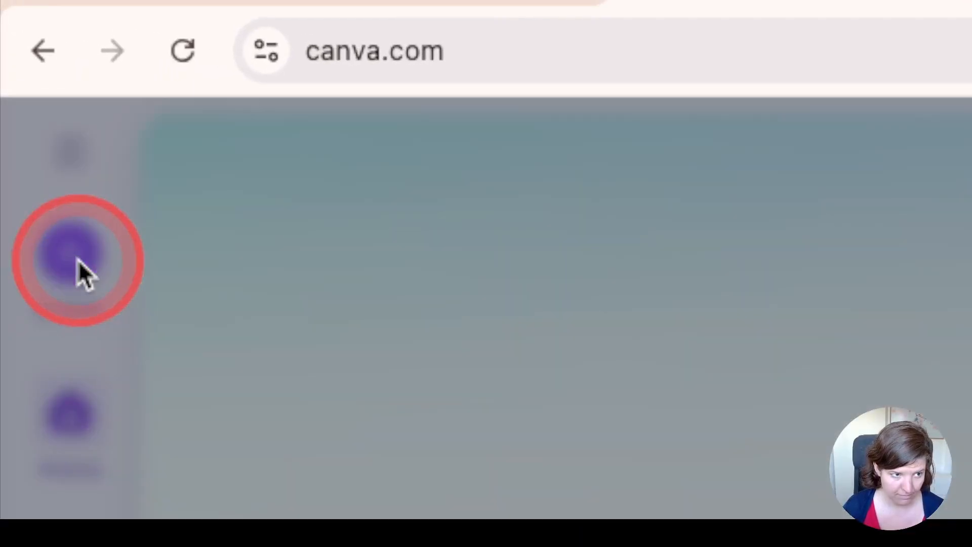
type("Ω")
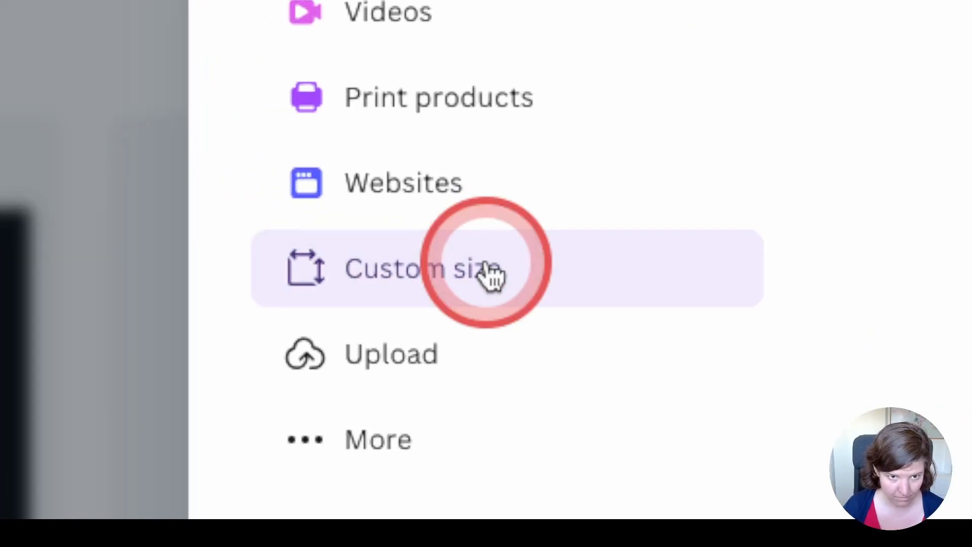
left_click(489, 271)
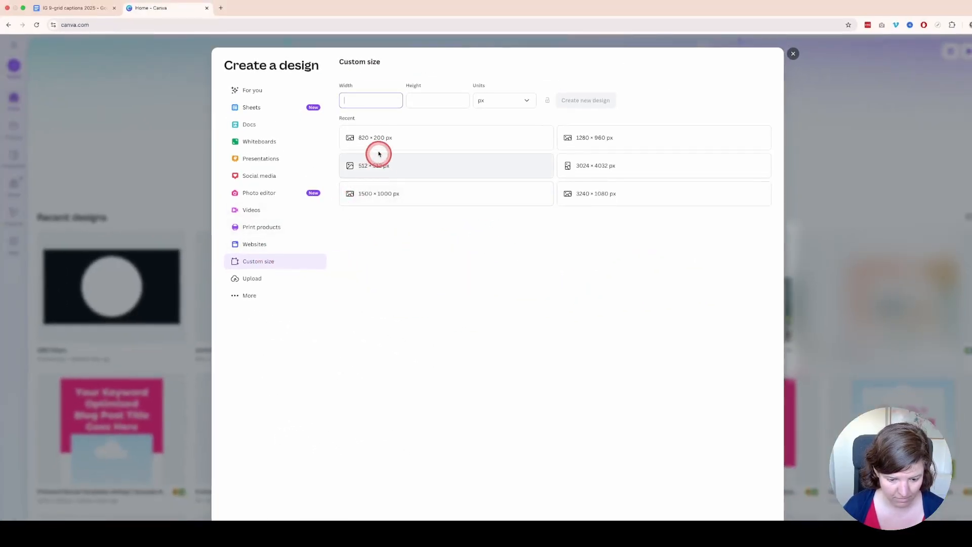
left_click(386, 103)
type("3045")
key("Tab")
type("4050")
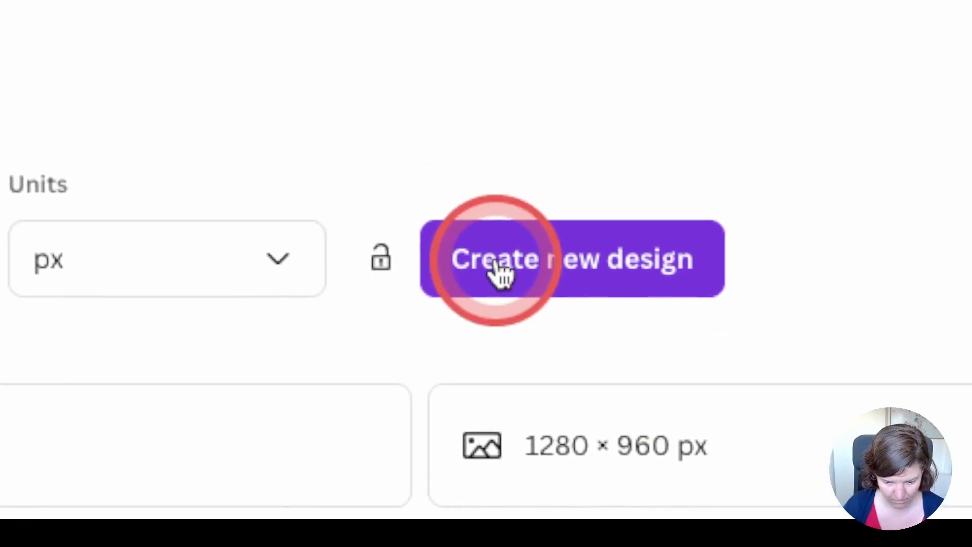
left_click(496, 263)
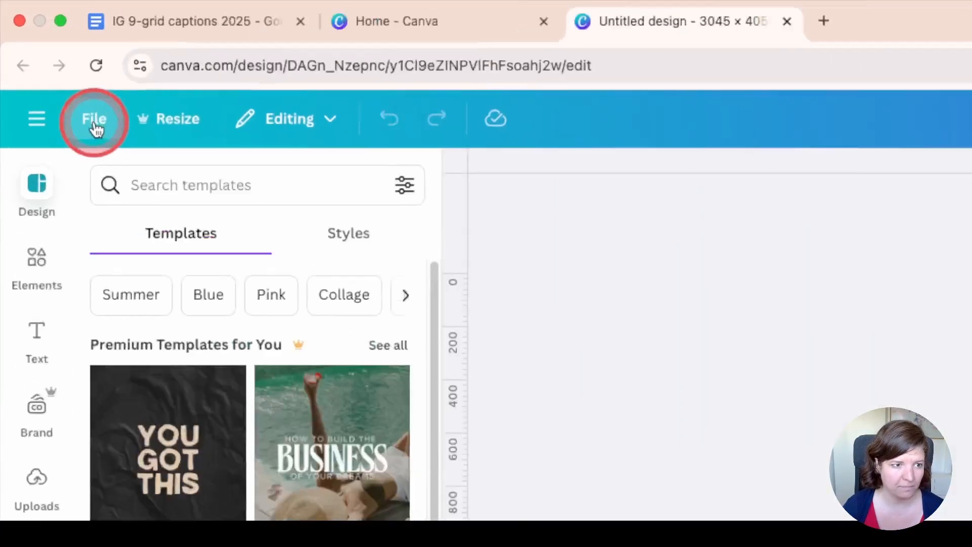
- Add custom guides to the page with 3 columns and 3 rows, both with a 0 px gap
left_click(36, 48)
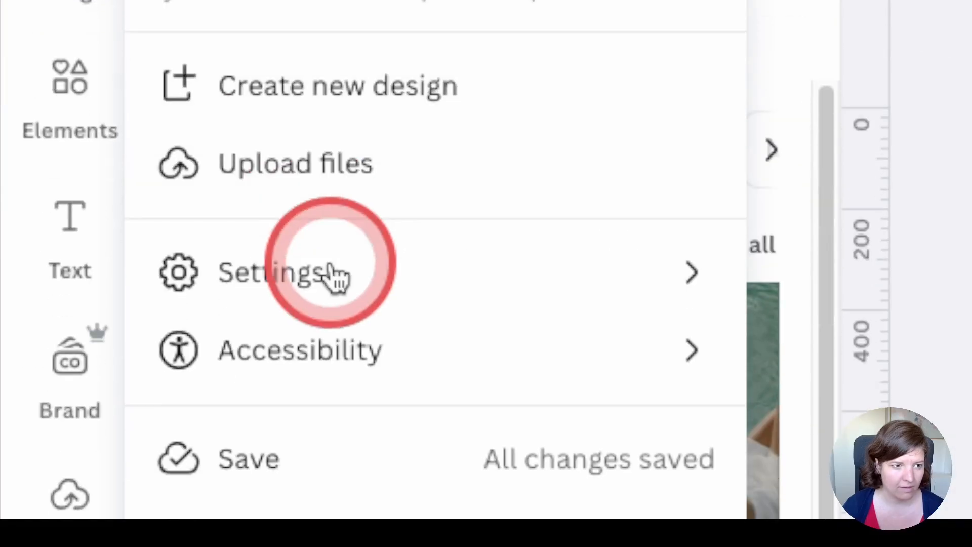
left_click(334, 276)
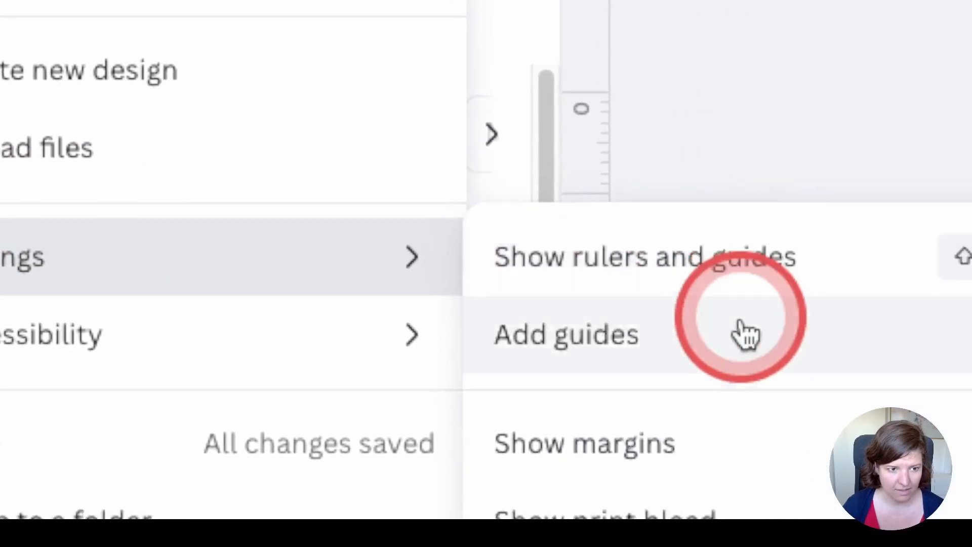
left_click(747, 334)
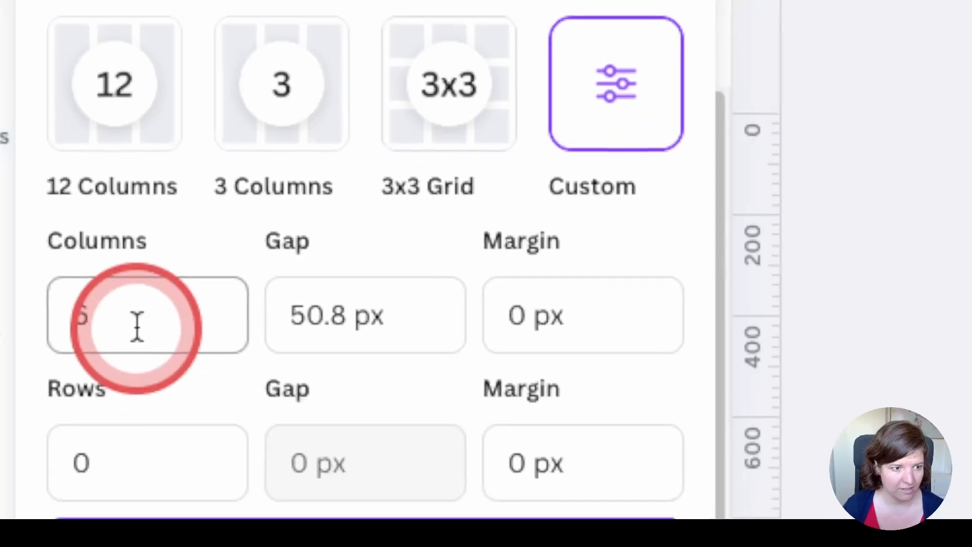
double_click(131, 329)
type("3")
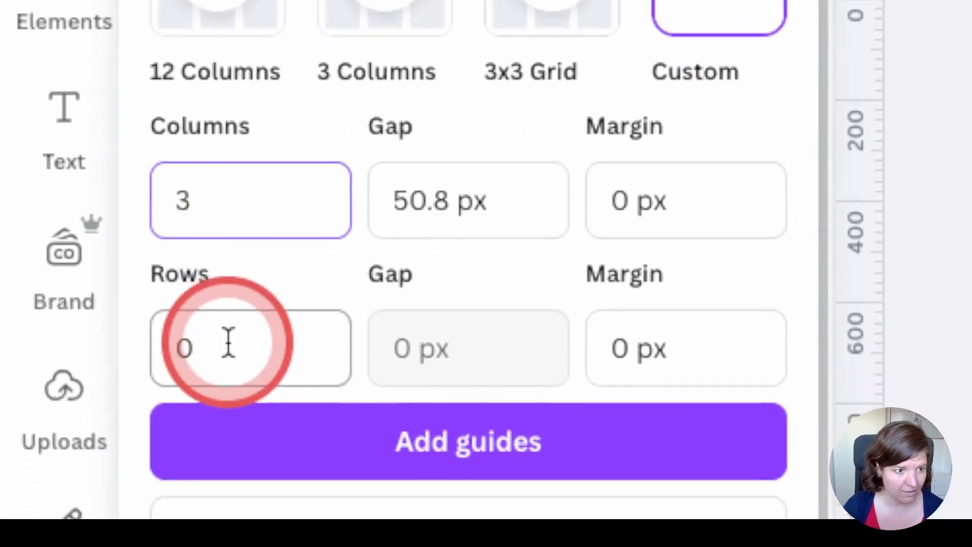
left_click(228, 342)
type("3")
key("Tab")
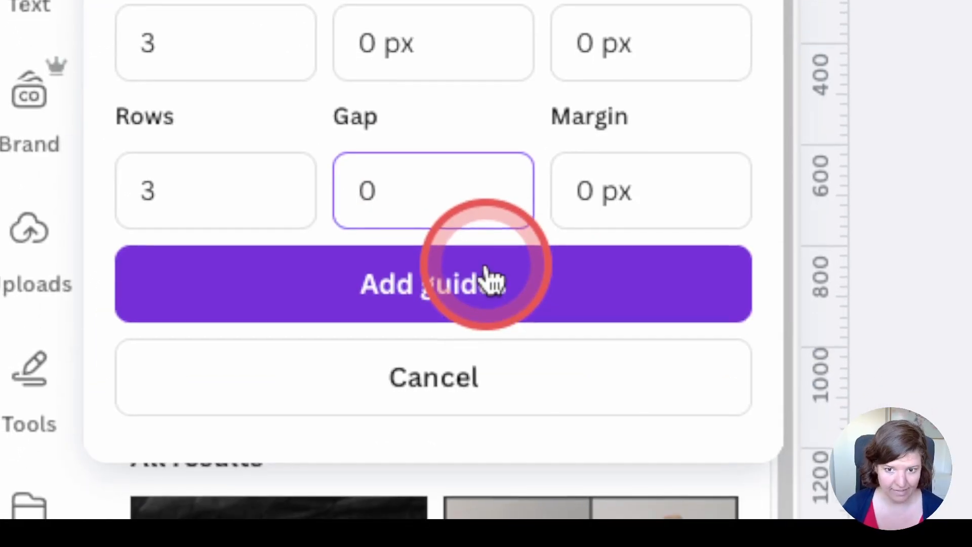
left_click(471, 377)
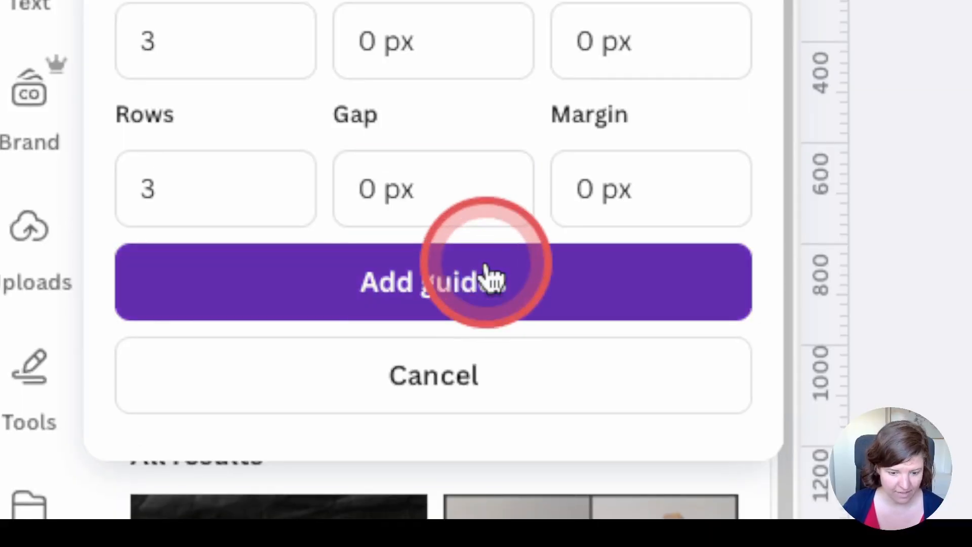
left_click(488, 276)
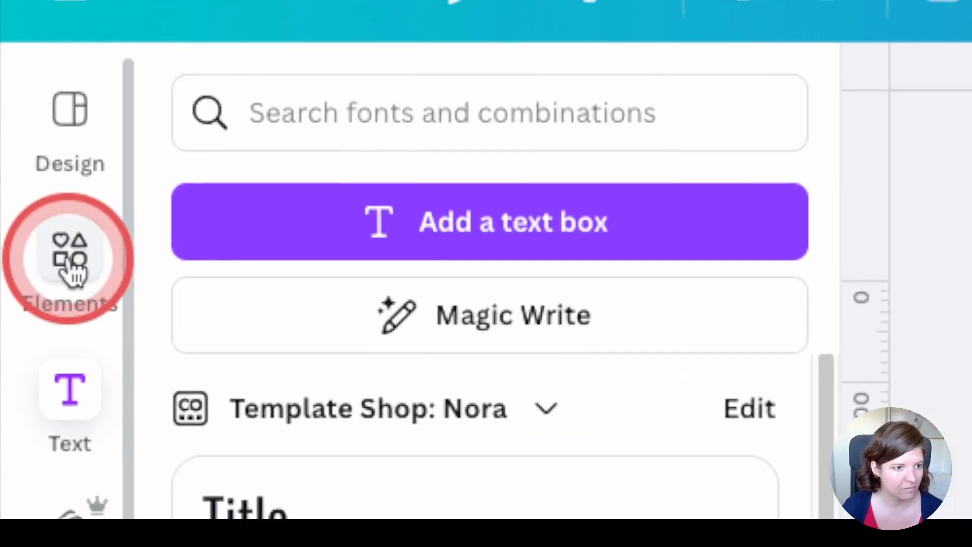
- Find an "organic shape" graphic, add a blob to the page and recolour it light pink
left_click(73, 273)
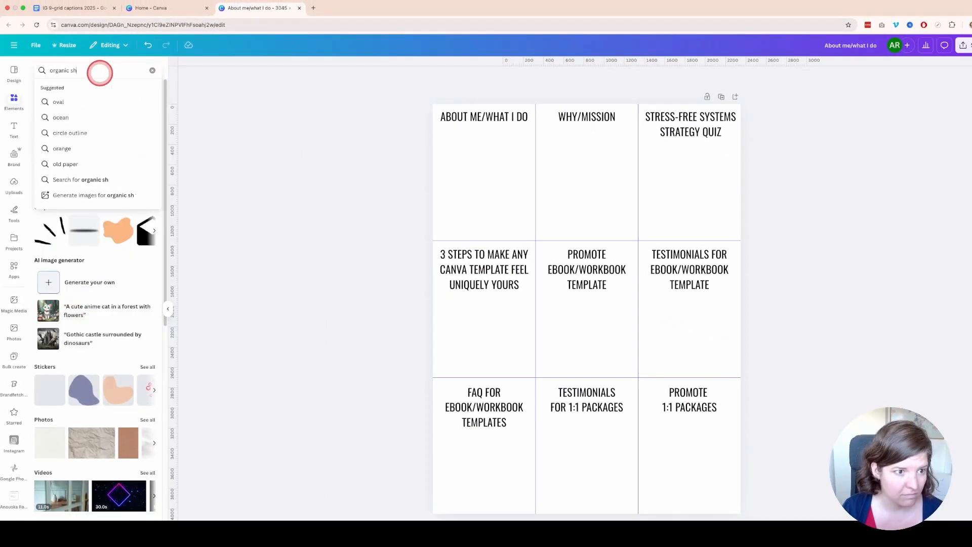
left_click(115, 126)
left_click(513, 77)
left_click(131, 181)
- Enlarge and rotate the pink blob so it stretches across several squares of the grid
left_click_drag(525, 256, 434, 178)
left_click_drag(649, 362, 737, 436)
left_click_drag(585, 454, 626, 448)
left_click_drag(620, 195, 621, 180)
left_click(676, 134)
left_click(618, 198)
left_click_drag(694, 122, 697, 110)
- Adjust the pink blob's size and centre it on the page horizontally and vertically
left_click_drag(477, 454, 471, 465)
left_click_drag(629, 439, 632, 438)
left_click_drag(666, 334, 638, 326)
left_click(666, 77)
left_click(124, 182)
left_click(59, 183)
- Paste the portrait photo with its introduction labels into the first square and delete the "About me/what I do" placeholder
left_click(304, 283)
key("super+v")
left_click_drag(525, 164, 518, 185)
left_click(428, 109)
left_click(501, 120)
key("Delete")
- Replace the "Why/Mission" placeholder with the pasted "Let your business work 24/7 not you" text, positioned inside the top-centre square
left_click(586, 117)
key("Delete")
key("super+v")
left_click_drag(597, 140, 589, 157)
- Move the FAQ placeholder lower and replace the "3 steps" placeholder with the pasted "customize any template" artwork
left_click_drag(484, 407, 484, 469)
key("super+v")
left_click_drag(473, 370, 453, 302)
left_click(484, 254)
key("Delete")
- Resize and position the pasted "customize any template" background pattern and heading within the middle-left square
left_click_drag(388, 252, 511, 360)
left_click_drag(477, 346, 484, 325)
left_click_drag(519, 337, 536, 357)
left_click(389, 310)
left_click_drag(417, 357, 537, 350)
left_click_drag(490, 373, 491, 382)
left_click(391, 353)
left_click_drag(535, 352, 396, 317)
left_click_drag(495, 317, 493, 338)
left_click(409, 346)
- Replace the middle-left square's heading with "3 steps to make any Canva template feel uniquely yours"
left_click(75, 8)
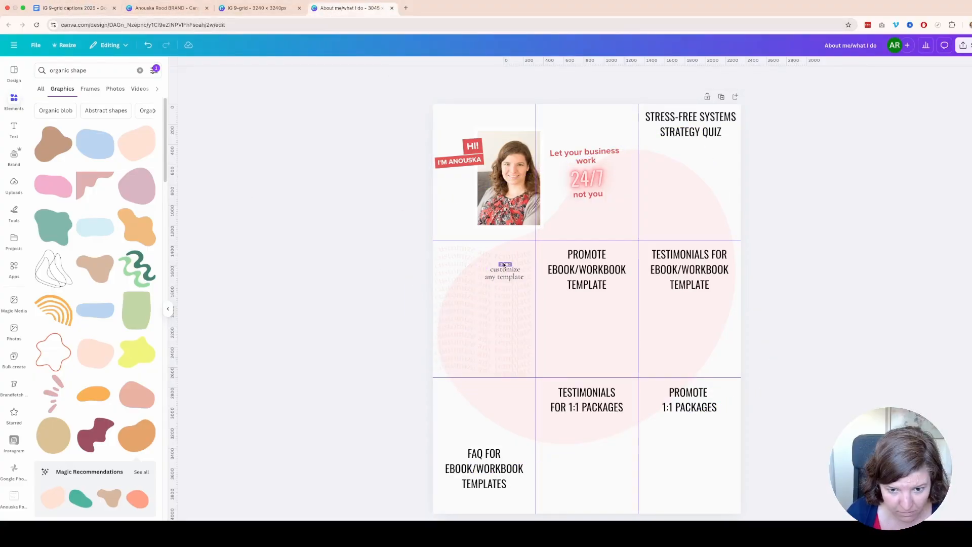
double_click(505, 274)
type("3 steps to make any Canva template feel uniquely yours")
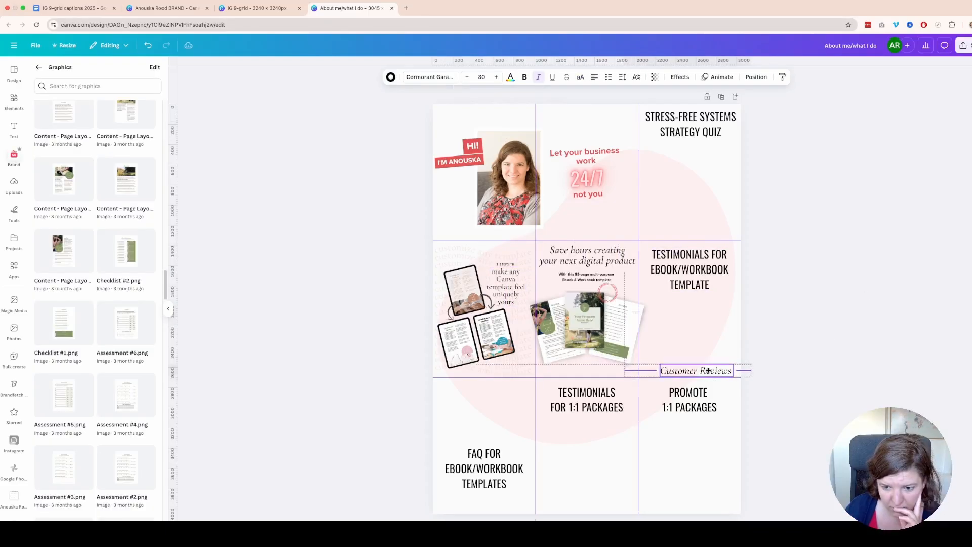
- Move the centre square's heading, subheading, page mockups and circular badge together slightly lower
mouse_move(708, 369)
left_mouse_down()
mouse_move(708, 355)
mouse_move(709, 371)
left_mouse_up()
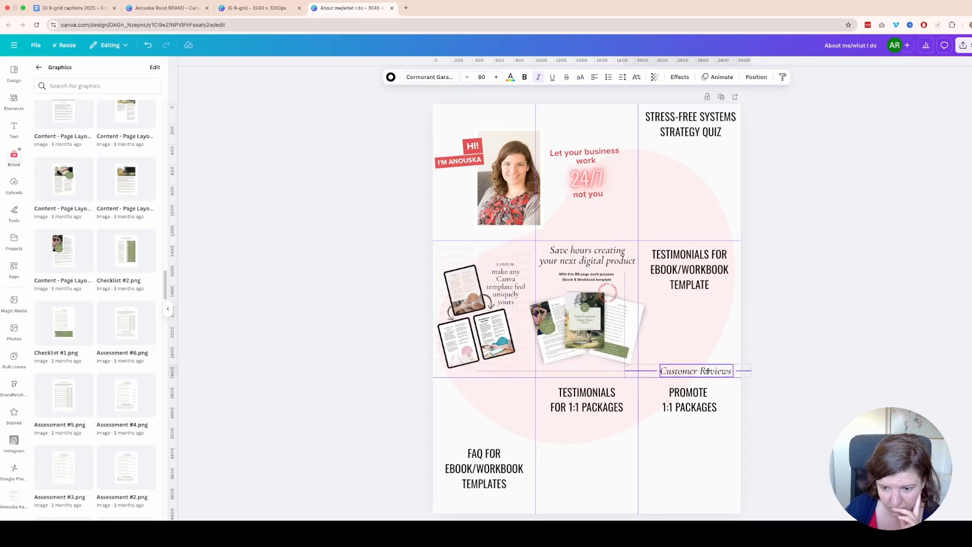
left_click(551, 329)
left_click(584, 324, "shift")
left_click(626, 329, "shift")
left_click(608, 292, "shift")
left_click(586, 277, "shift")
left_click(588, 256, "shift")
left_click_drag(616, 346, 615, 354)
left_click(849, 345)
left_click(509, 370)
left_click_drag(514, 397, 514, 347)
left_click(822, 353)
- Fit the "Customer Reviews" heading and its side lines along the bottom of the middle-right square
left_click(647, 371)
left_click_drag(775, 364, 650, 375)
left_click_drag(692, 370, 694, 364)
left_click_drag(784, 357, 651, 372)
left_click_drag(690, 366, 686, 365)
left_click(793, 322)
left_click_drag(766, 377, 691, 366)
- Replace the ebook/workbook testimonials placeholder with the pasted review artwork, scaled and positioned within the middle-right square
left_click(690, 276)
key("Delete")
key("super+v")
left_click_drag(455, 159, 661, 298)
left_click_drag(744, 326, 676, 266)
left_click(783, 302)
left_click_drag(641, 322, 645, 318)
left_click_drag(700, 300, 698, 298)
left_click(772, 306)
- Position and widen another review box in the middle-right square and paste its review text
left_click_drag(750, 271, 735, 350)
left_click_drag(691, 331, 736, 332)
left_click(770, 329)
double_click(685, 330)
key("super+v")
left_click(774, 324)
- Nudge the front workbook cover mockup in the centre square slightly upwards
key("super+plus")
scroll(591, 313, "down", 5)
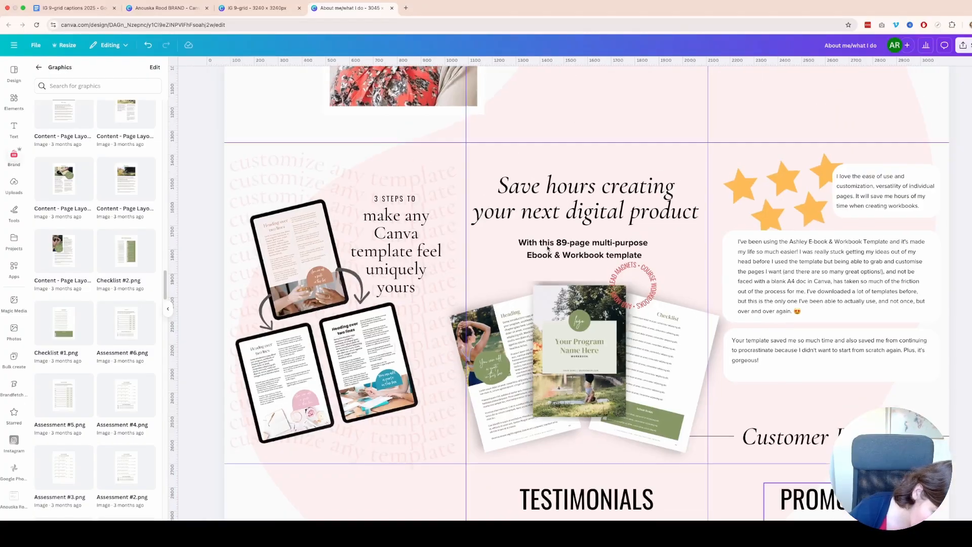
left_click(580, 350)
left_click_drag(580, 349, 580, 344)
key("Escape")
- Shorten the third review's white box to fit its text more closely
left_click(816, 373)
left_click_drag(833, 381, 832, 372)
left_click(961, 375)
- Reword the first review's second sentence to read "It saves me hours of my time"
left_click(867, 199)
left_click_drag(861, 196, 883, 197)
type("saves")
left_click(963, 243)
- Group the customer review text with its white background box, and select the first review's parts
left_click(869, 349)
left_click(833, 242)
left_click(833, 235, "shift")
key("super+g")
left_click(880, 185)
left_click(886, 214, "shift")
- Move the third review lower, then space all three review boxes evenly in the vertical direction
left_click_drag(856, 342, 855, 378)
left_click(855, 291, "shift")
left_click(879, 196, "shift")
left_click(653, 84)
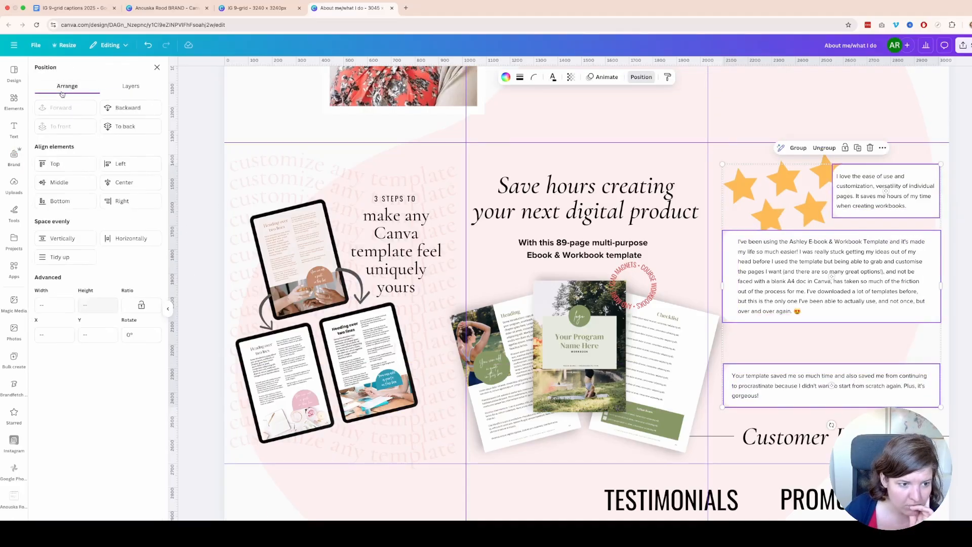
left_click(62, 240)
left_click(967, 225)
- Move the cluster of gold stars slightly lower beside the first review
left_click(782, 188)
left_click_drag(782, 188, 785, 207)
mouse_move(798, 263)
left_mouse_down()
mouse_move(785, 127)
mouse_move(856, 177)
mouse_move(863, 223)
mouse_move(830, 261)
mouse_move(794, 268)
left_mouse_up()
- Place the pasted FAQ artwork with question marks and headline in the bottom-left square
scroll(793, 267, "down", 10)
left_click_drag(607, 396, 358, 375)
scroll(358, 375, "up", 15)
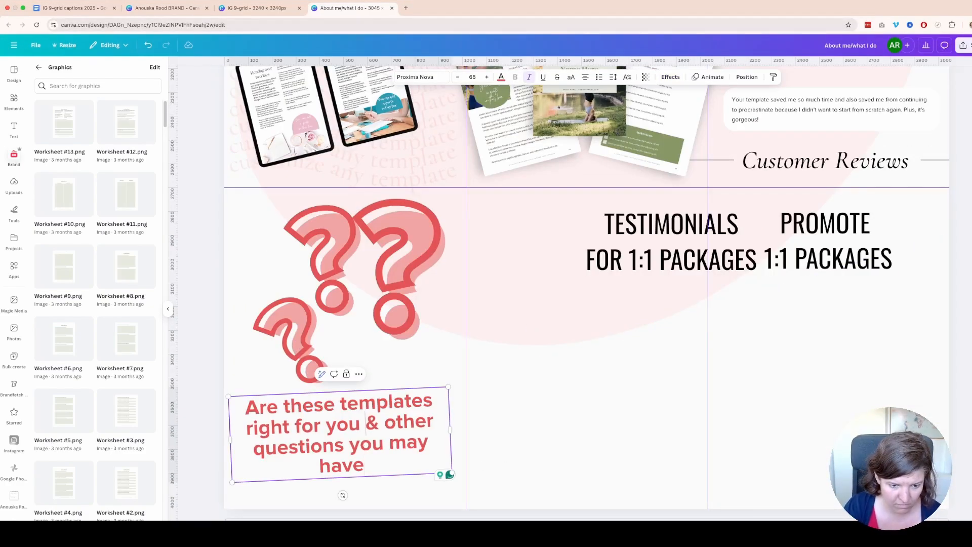
- Put "& other questions you may have" on its own line in the FAQ headline and reduce its font size
key("Return")
left_click_drag(241, 450, 389, 466)
left_click(458, 78)
left_click(457, 78)
left_click(458, 80)
left_click(458, 80)
left_click(458, 80)
left_click(458, 80)
left_click(458, 79)
left_click(458, 80)
- Add a blank line above the smaller FAQ line, end "right for you" with "?" and nudge the text into place
left_click(245, 446)
key("Return")
left_click(615, 475)
left_click(394, 425)
type("?")
scroll(646, 437, "down", 5)
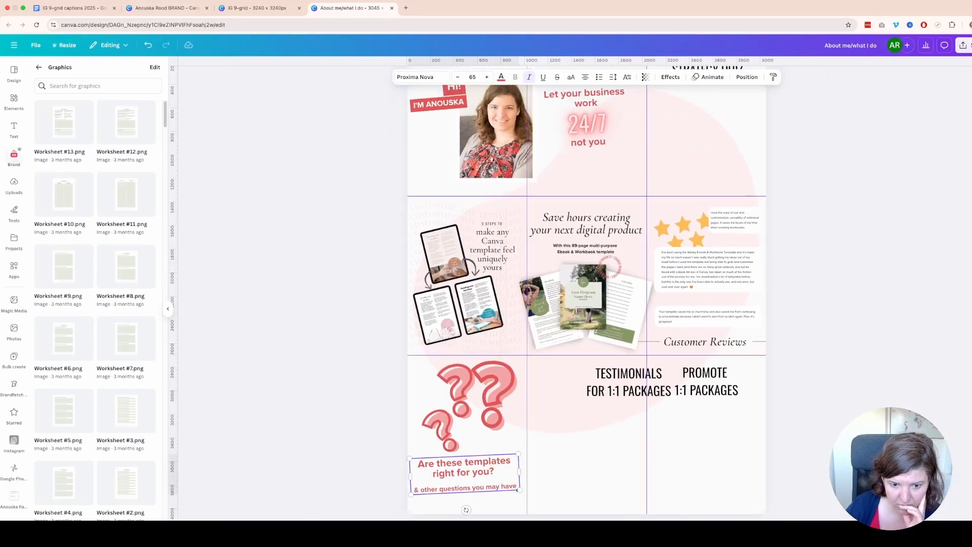
scroll(586, 453, "down", 3)
left_click_drag(487, 471, 489, 472)
left_click(405, 456)
- Replace the "Testimonials for 1:1 packages" placeholder with the pasted client testimonials, placed in the bottom-centre square
left_click_drag(621, 396, 586, 396)
key("BackSpace")
key("super+v")
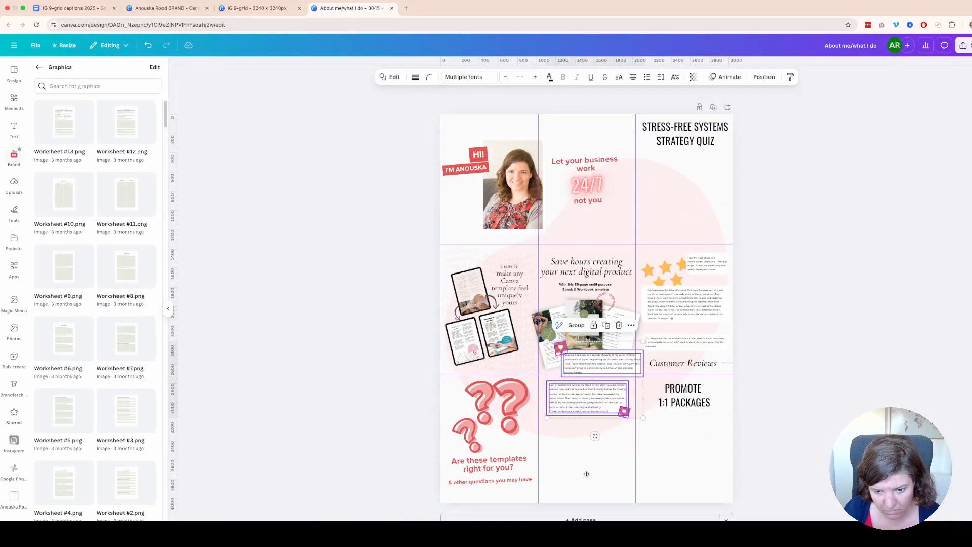
left_click_drag(590, 399, 542, 476)
left_click(587, 401)
key("BackSpace")
left_click_drag(588, 430, 588, 402)
key("super+z")
- Group the lower client testimonial's text, white box and heart icon
left_click(580, 457)
left_click(614, 470, "shift")
left_click(616, 451, "shift")
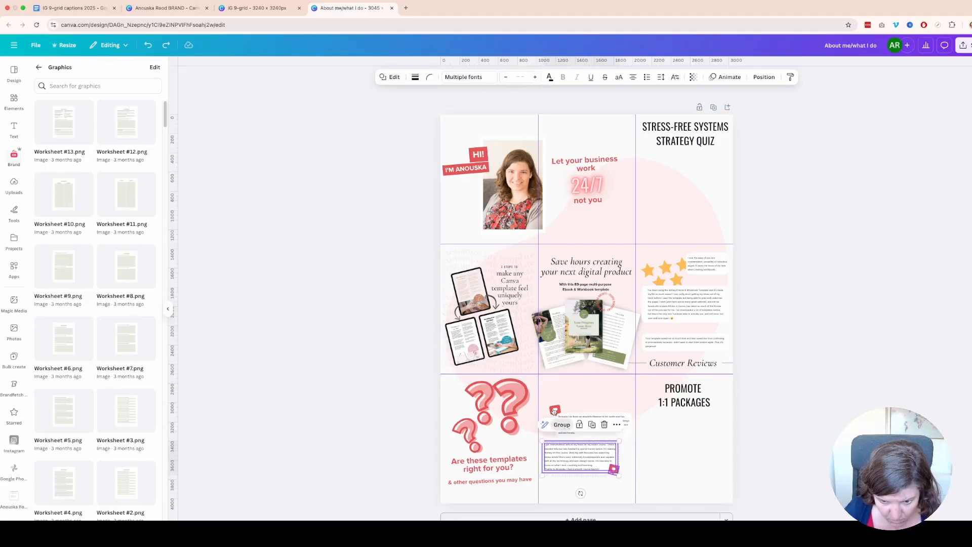
left_click(562, 425)
scroll(564, 289, "up", 5)
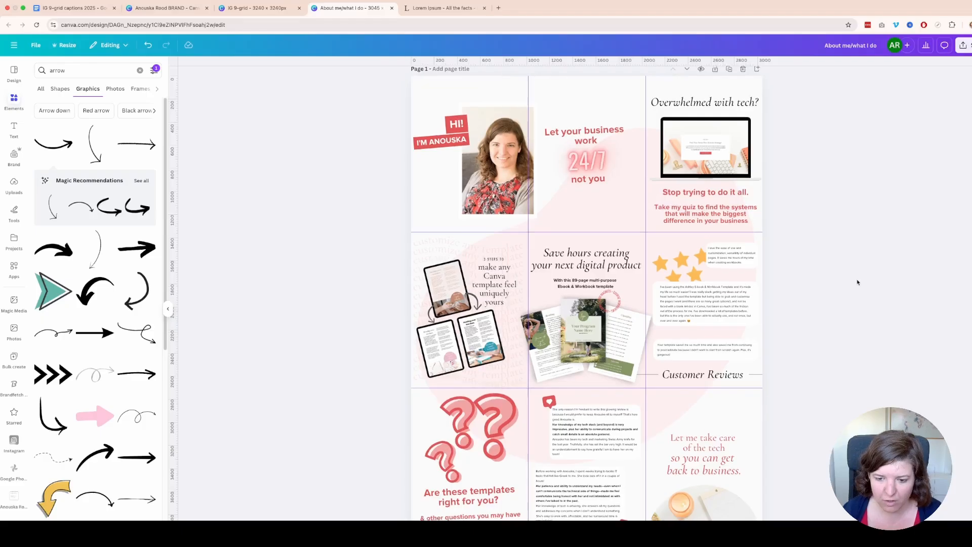
- Search the available apps for "Image Splitter" and open the Image Splitter app for the finished grid design
scroll(861, 278, "down", 10)
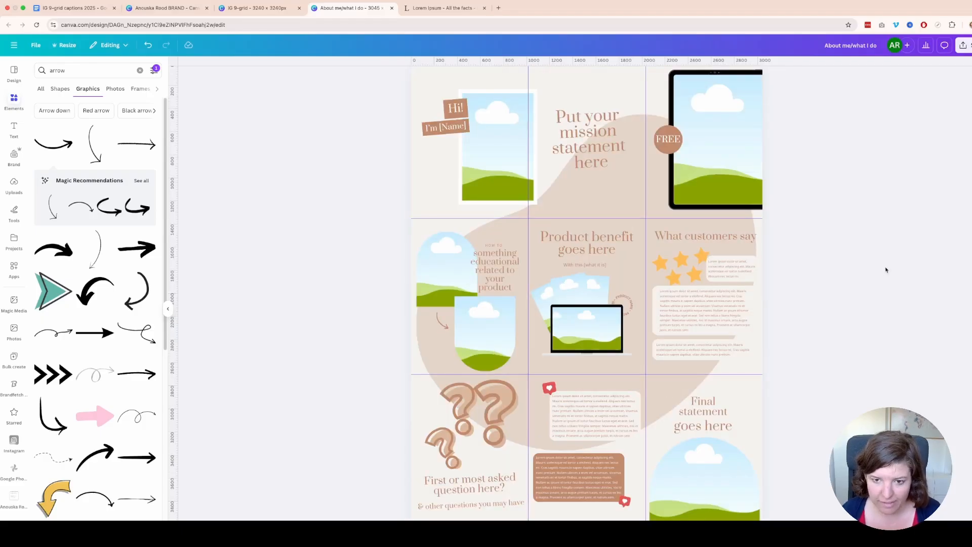
left_click(255, 279)
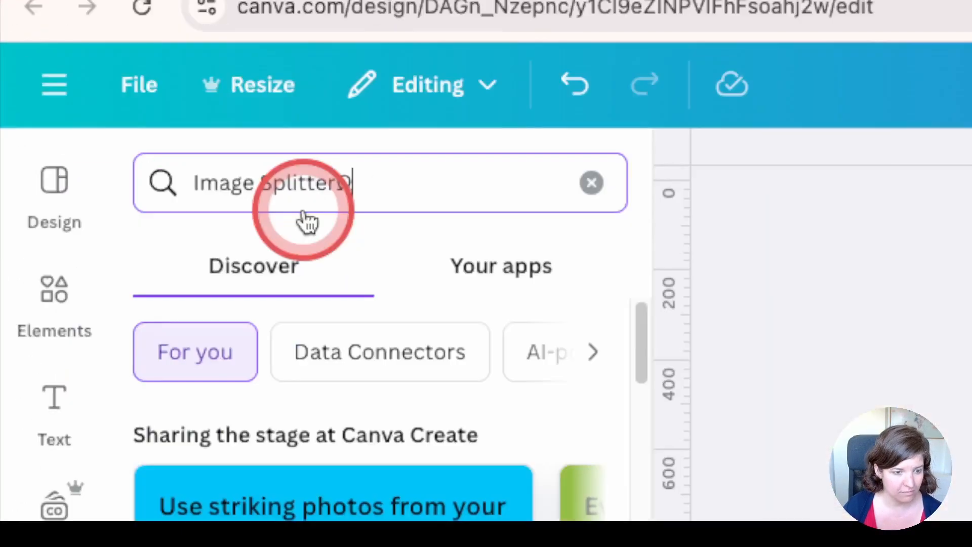
key("Return")
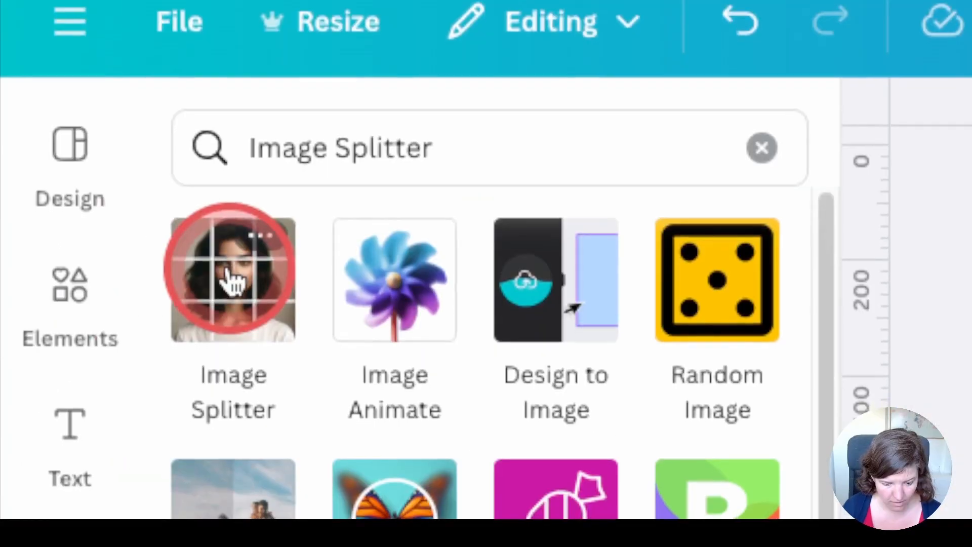
left_click(238, 289)
left_click(413, 356)
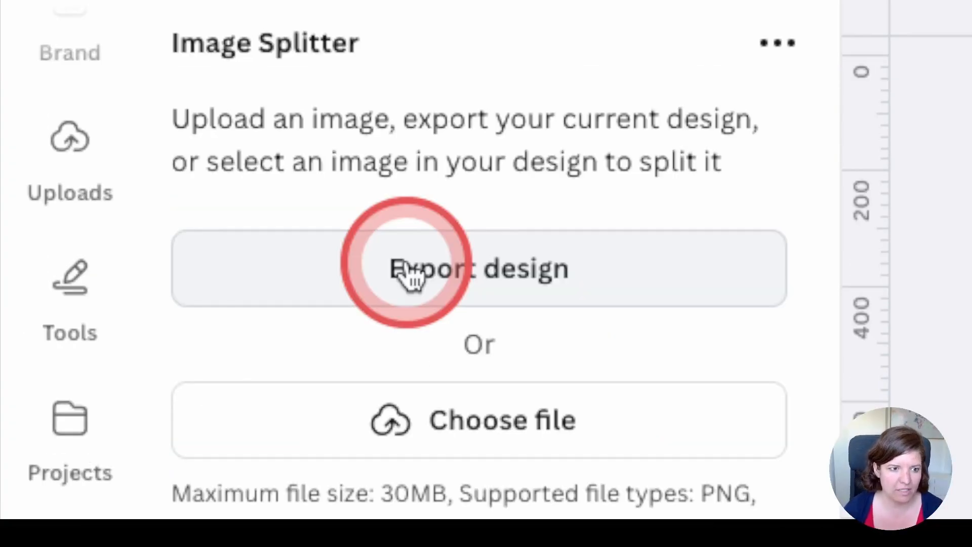
- Export page 1 of the grid design to Image Splitter with PNG as the file type
left_click(458, 268)
left_click(380, 213)
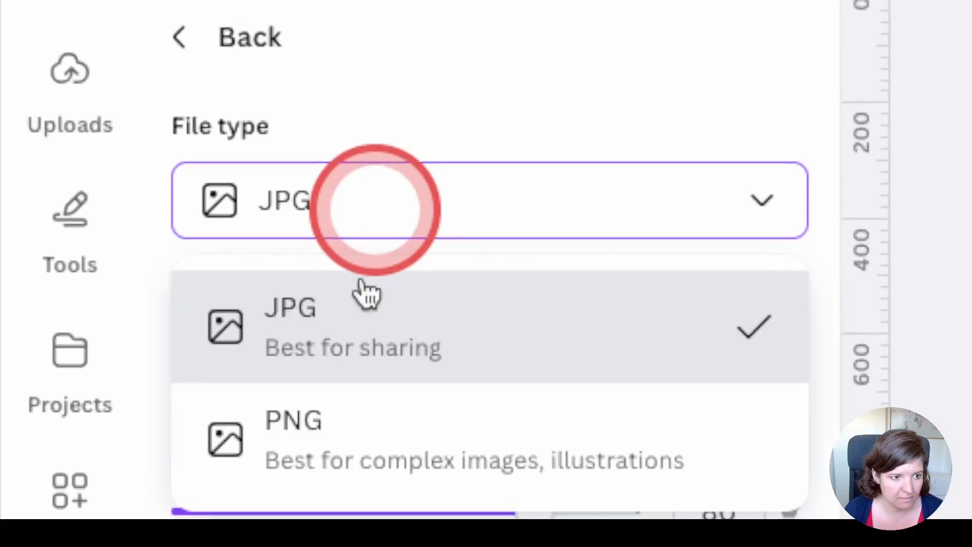
left_click(340, 369)
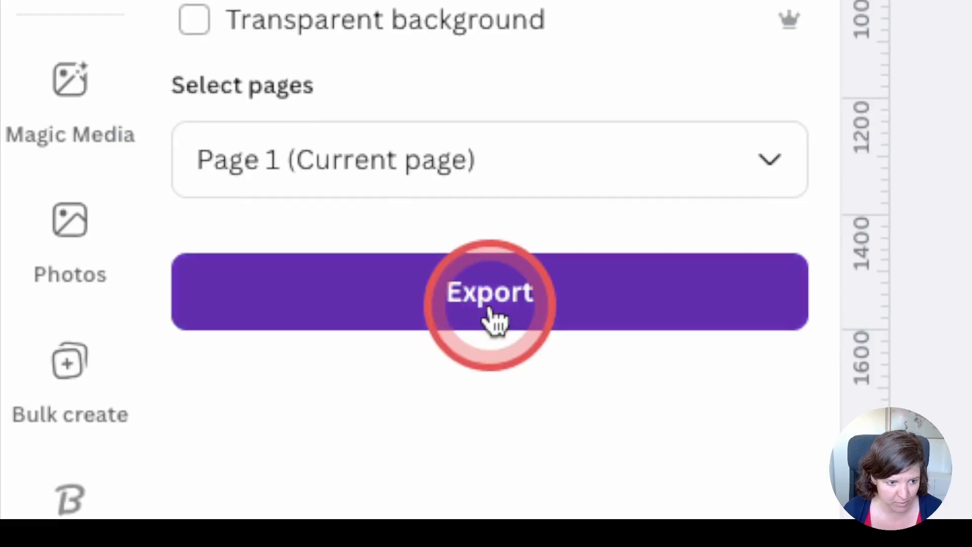
left_click(486, 418)
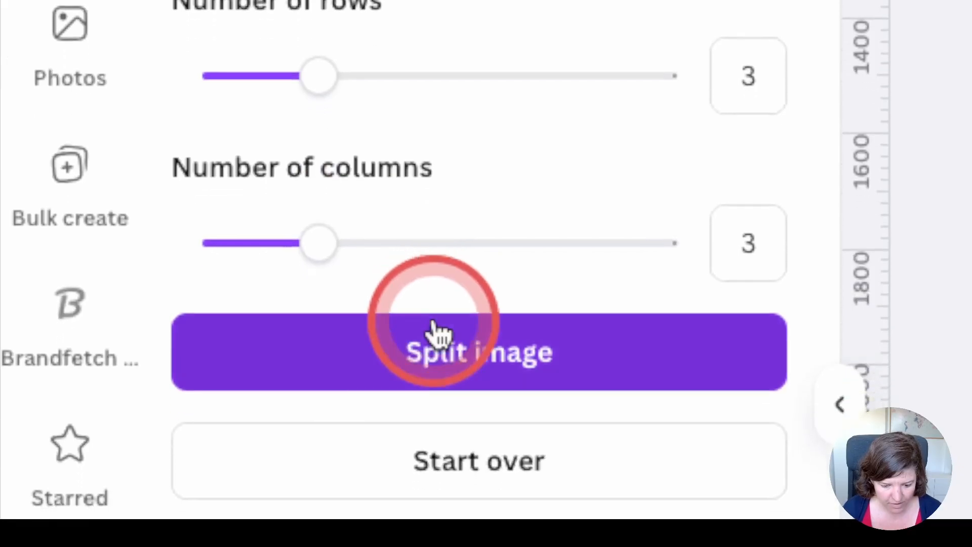
- Split the exported grid image into 3 rows and 3 columns, review the resulting pieces, and save them to Uploads
left_click(433, 277)
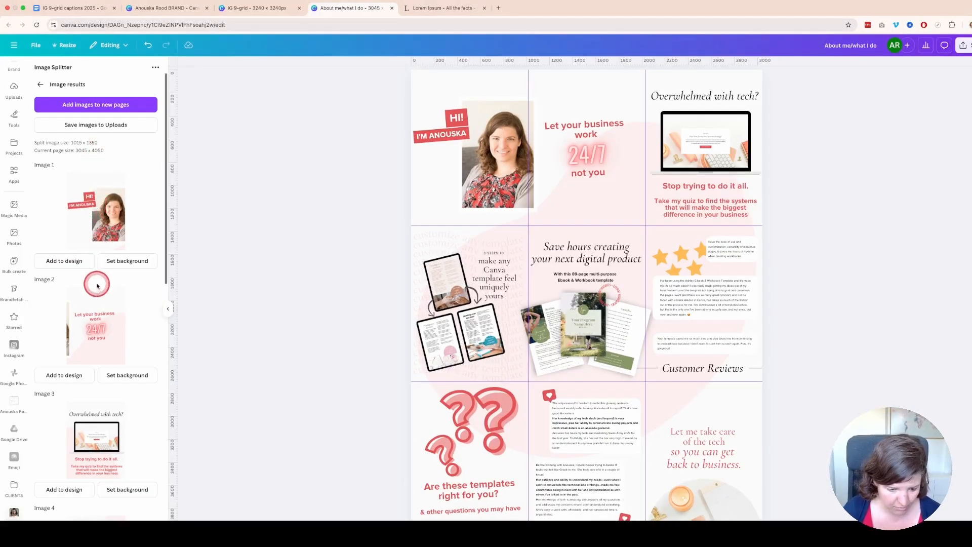
scroll(99, 290, "down", 10)
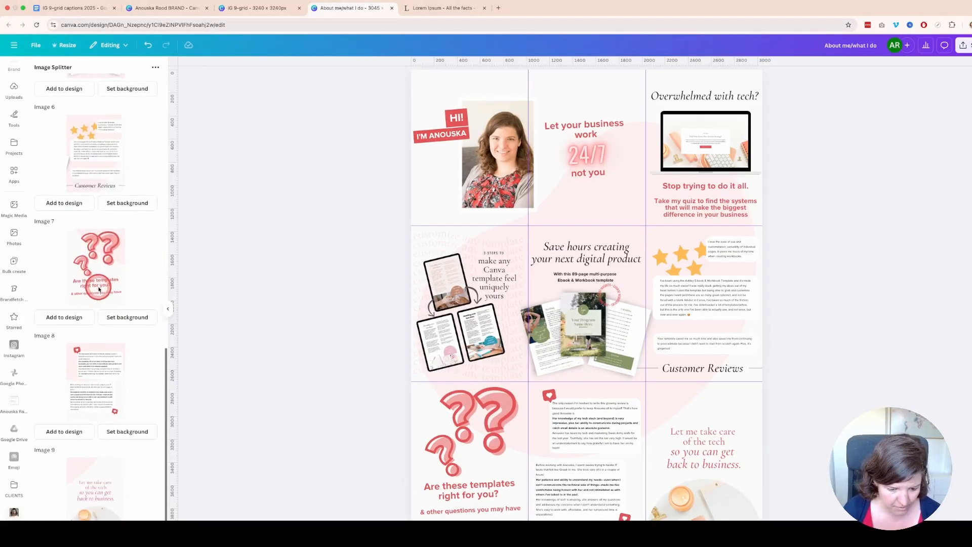
scroll(96, 282, "up", 10)
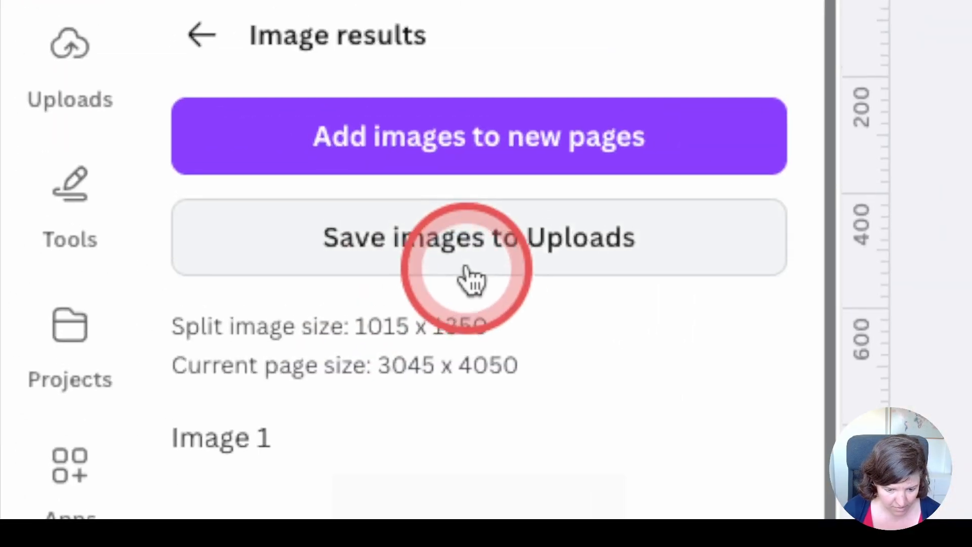
left_click(468, 268)
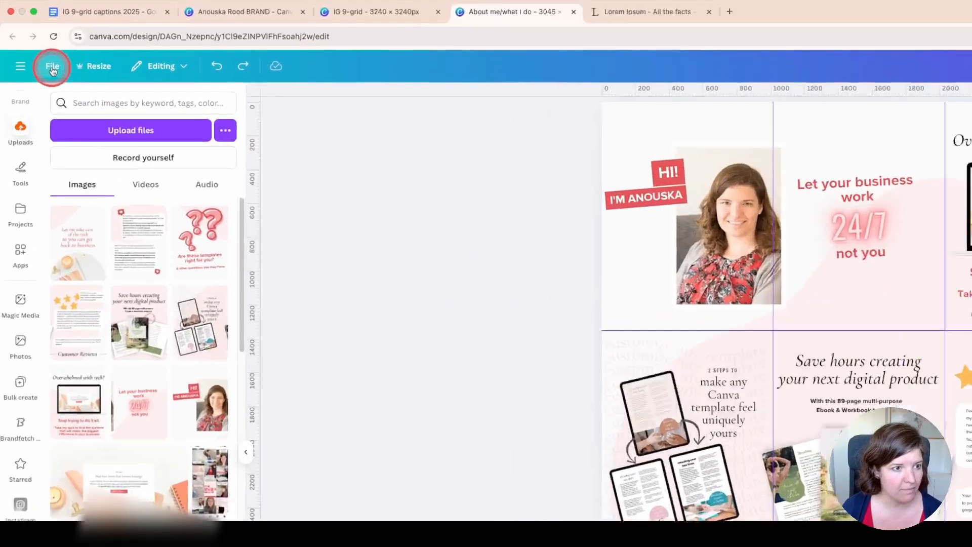
- Create a new Instagram Post (4:5) design of 1080 × 1350 px by searching the design types for "instagram tall"
left_click(35, 46)
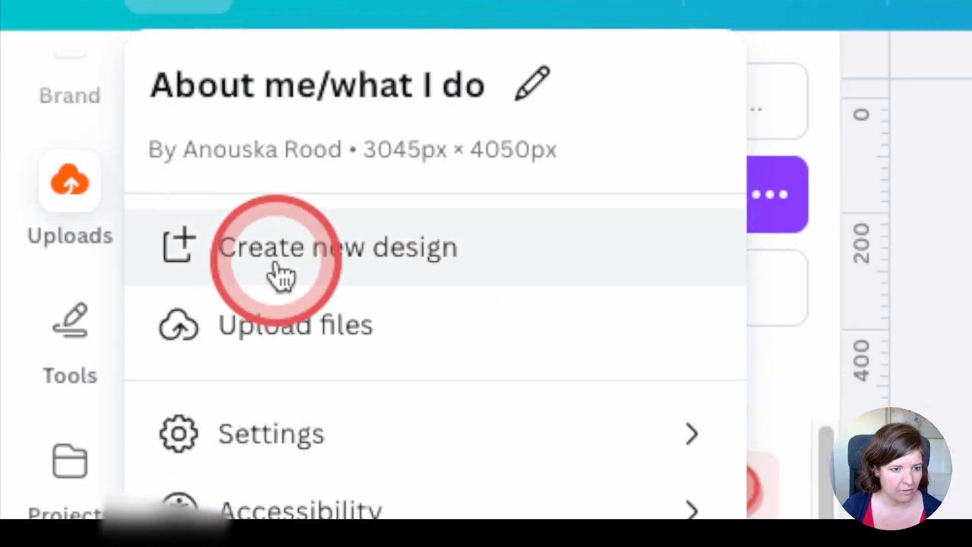
left_click(274, 511)
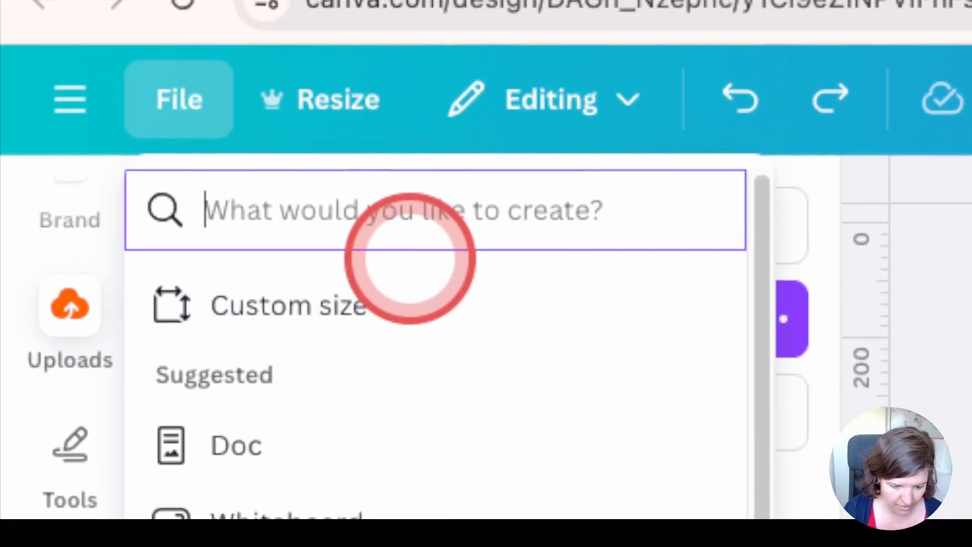
type("instagram tall")
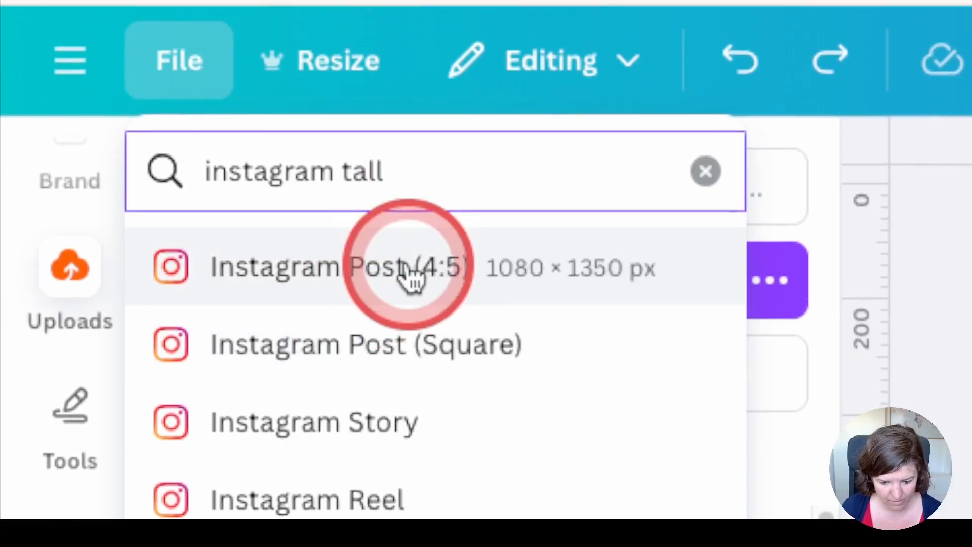
left_click(408, 266)
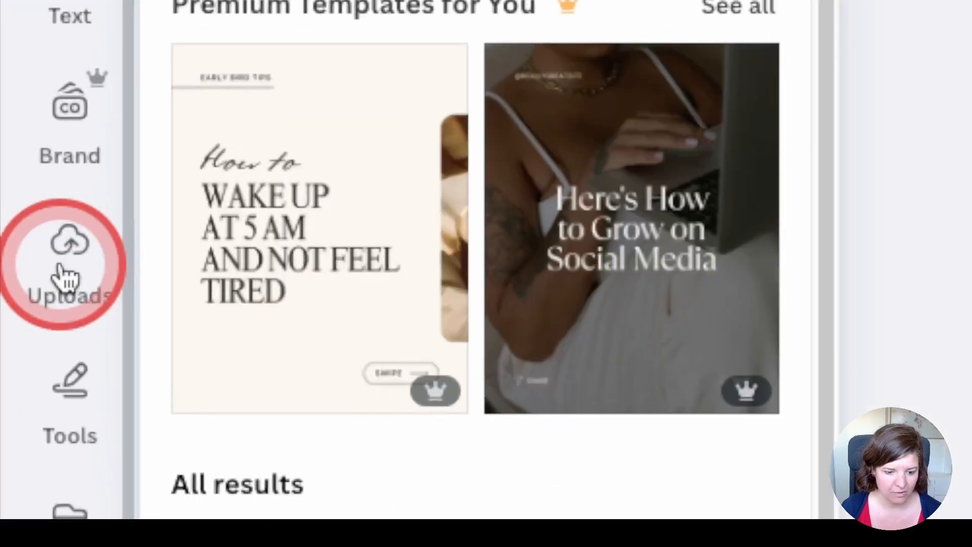
- Place the uploaded "Hi!" portrait tile on page 1, scale it to full page height and centre it horizontally
left_click(64, 271)
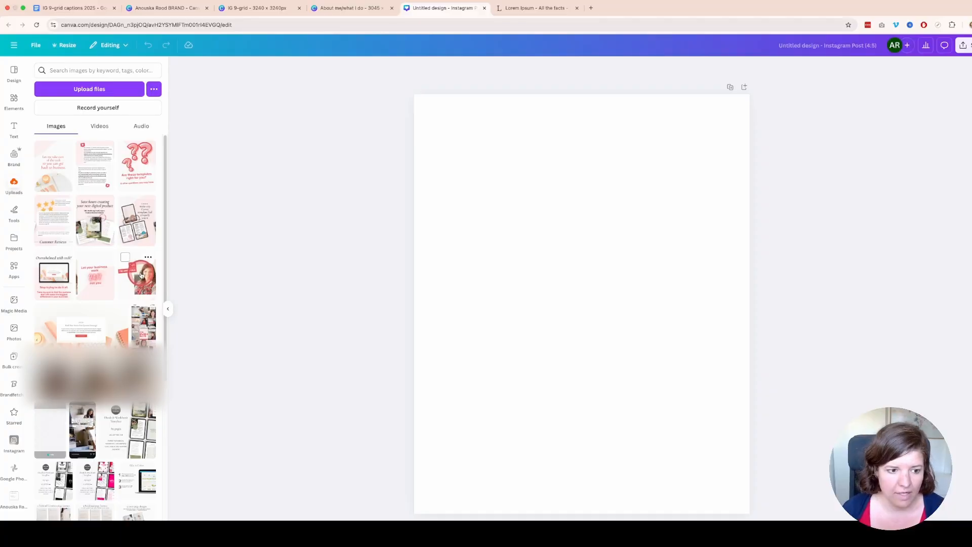
left_click(142, 275)
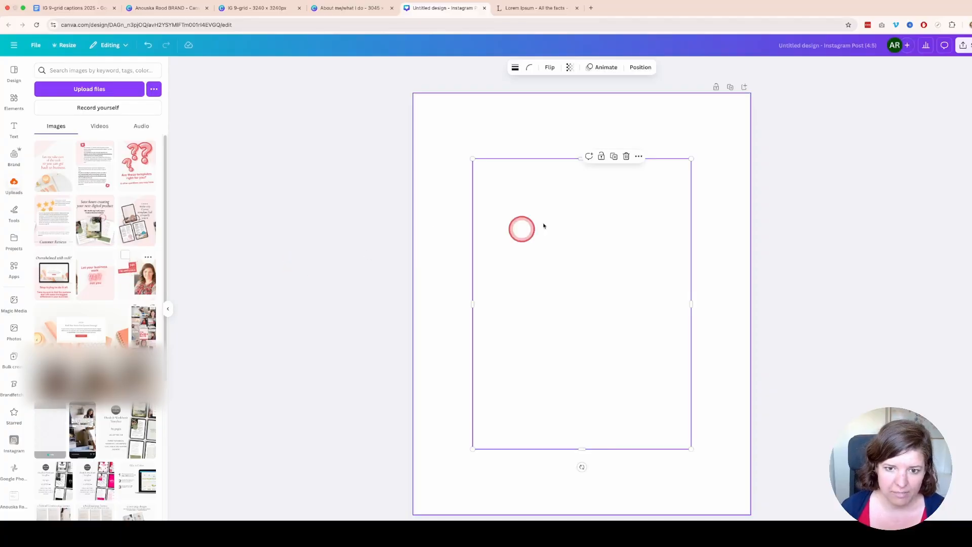
left_click_drag(499, 175, 451, 120)
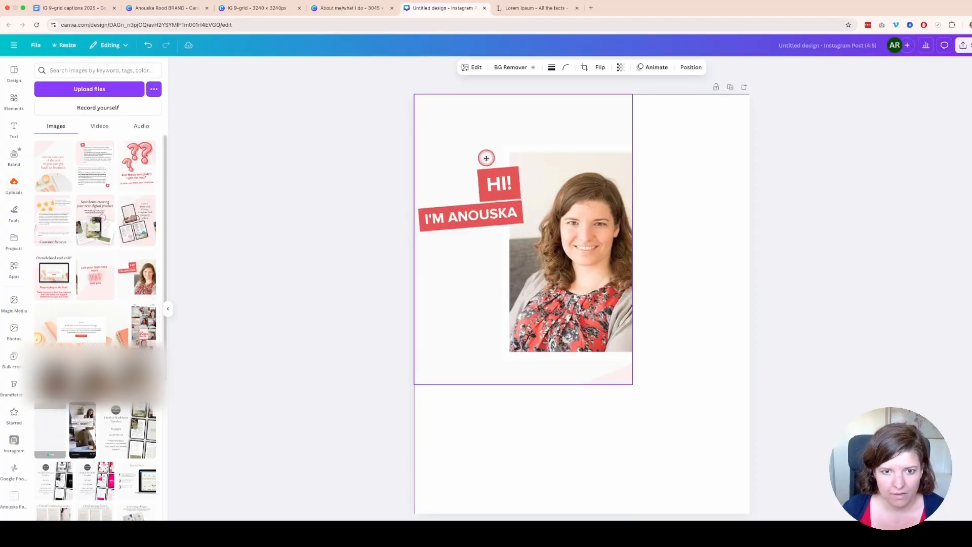
left_click_drag(632, 385, 730, 512)
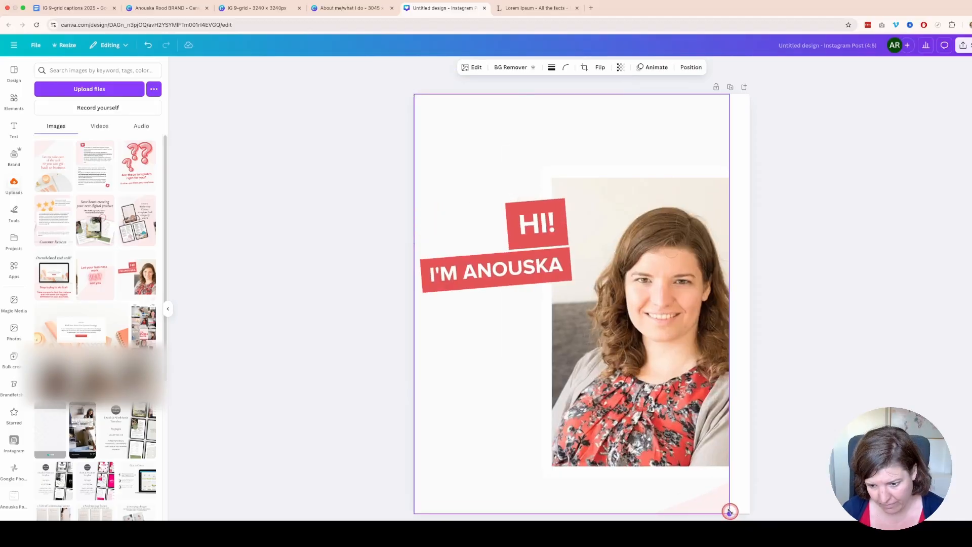
left_click_drag(613, 366, 622, 366)
left_click(766, 424)
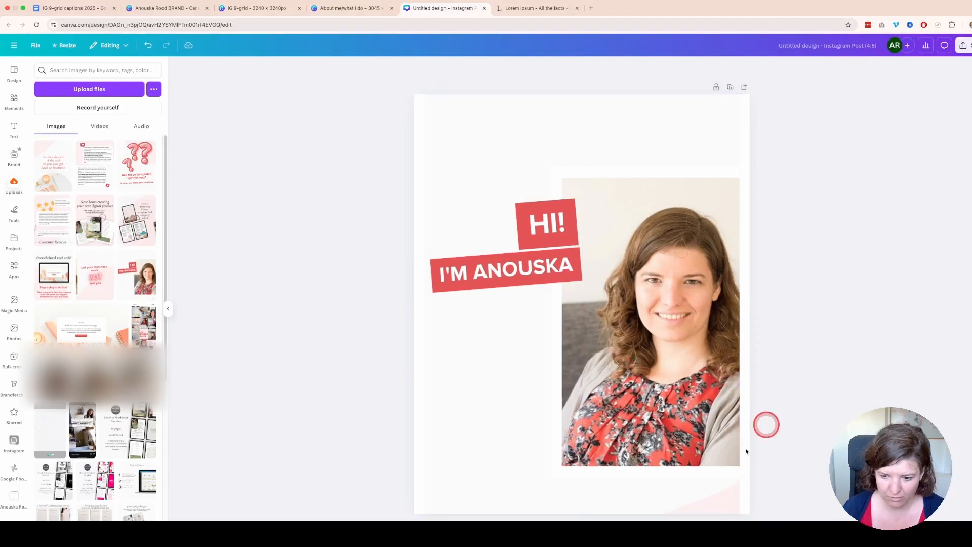
- Add page 2 and place the "Let your business work 24/7" tile on it, scaled to full height and centred
left_click(614, 519)
left_click(95, 277)
left_click_drag(553, 239, 497, 177)
left_click_drag(638, 389, 727, 519)
left_click_drag(597, 314, 606, 315)
- Add page 3 with the "Overwhelmed with tech?" tile, enlarged to the page height and centred
left_click(650, 529)
left_click(53, 275)
left_click_drag(604, 272, 547, 210)
left_click_drag(635, 389, 730, 514)
left_click_drag(576, 248, 544, 206)
- Add page 4 with the "3 steps to make any Canva template feel uniquely yours" tile, full height and centred
left_click(650, 525)
left_click(138, 220)
left_click_drag(635, 390, 730, 512)
left_click_drag(600, 486, 610, 486)
- Add page 5 with the "Save hours creating your next digital product" tile, scaled to full height and centred
left_click(650, 525)
left_click(95, 221)
left_click_drag(600, 268, 544, 206)
left_click_drag(636, 390, 749, 501)
left_click_drag(612, 422, 623, 422)
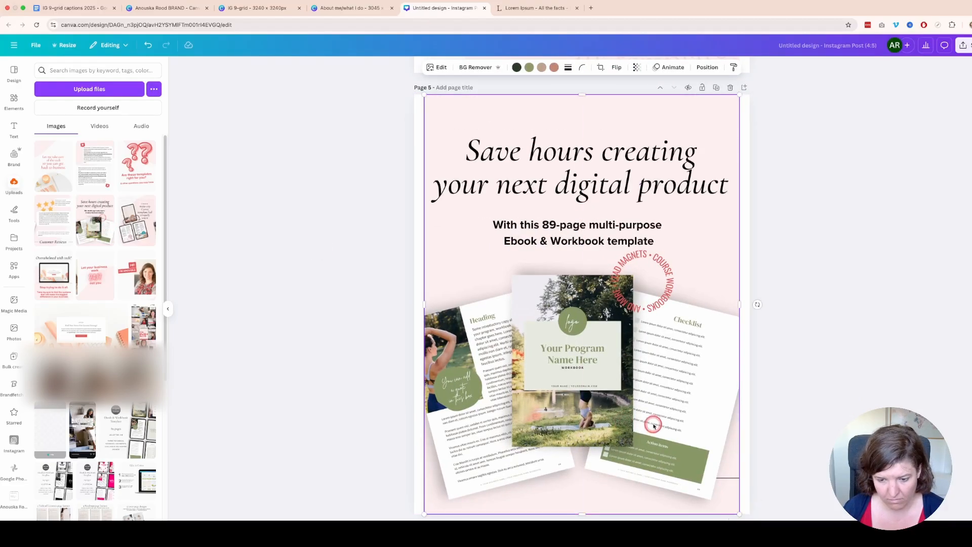
- Add page 6 with the "Customer Reviews" tile, enlarged to full page height and centred horizontally
left_click(650, 525)
left_click(53, 220)
left_click_drag(600, 269, 551, 204)
left_click_drag(641, 385, 736, 510)
left_click_drag(586, 375, 597, 375)
- Add page 7 with the "Are these templates right for you?" tile, sized 1015 × 1350 px and centred on the page
left_click(650, 526)
left_click(138, 164)
left_click_drag(600, 268, 551, 204)
left_click_drag(641, 385, 733, 512)
left_click_drag(581, 358, 586, 358)
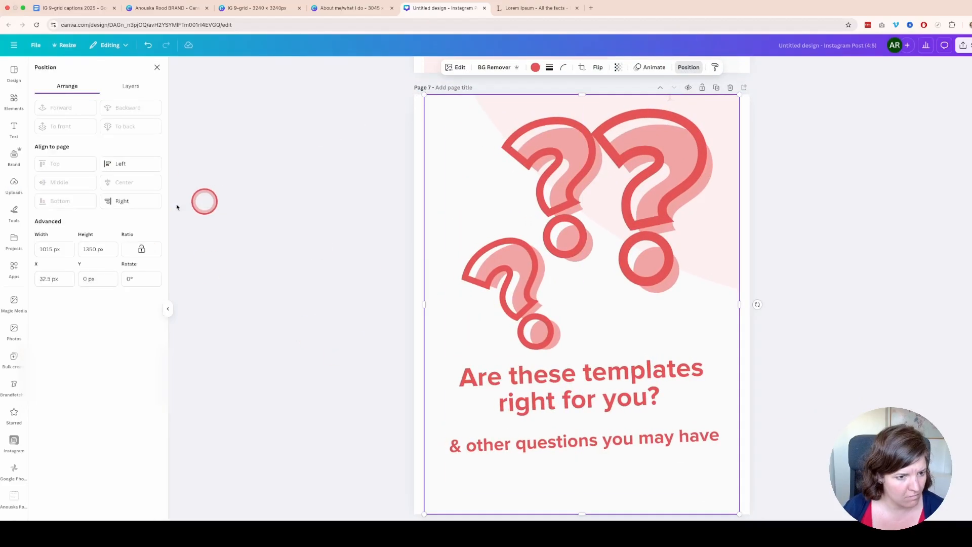
- Add page 8 and place the client testimonials tile on it, enlarged to the full page height
left_click(650, 526)
left_click(95, 165)
left_click_drag(582, 304, 523, 242)
left_click_drag(630, 385, 730, 513)
- Add page 9 with the "Let me take care of the tech" tile, scaled to full page height and centred
left_click(650, 526)
left_click(53, 165)
left_click_drag(600, 269, 551, 204)
mouse_move(631, 385)
left_mouse_down()
mouse_move(741, 514)
mouse_move(643, 373)
left_mouse_up()
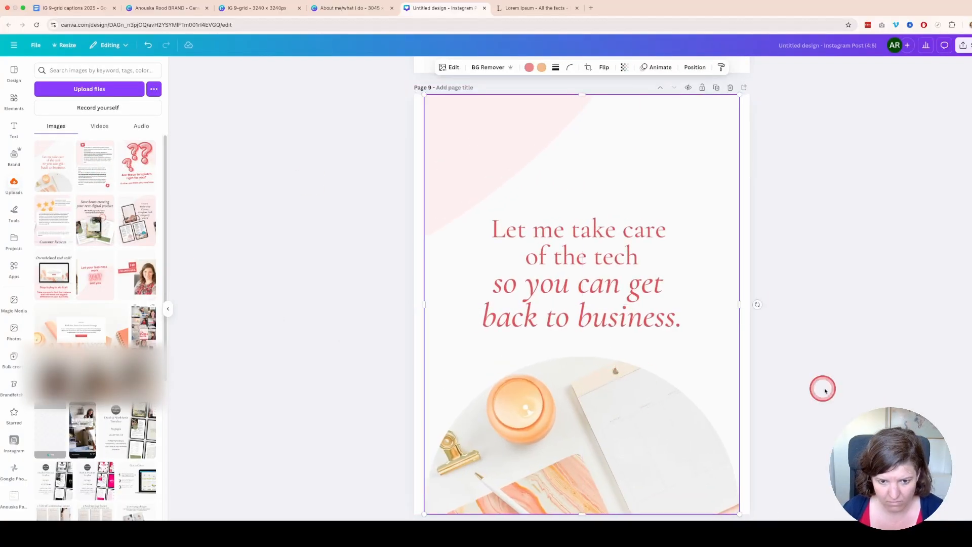
- Review all nine pages in an overview, return to page 1 and set its background to match the portrait tile's off-white
left_click(825, 385)
scroll(734, 379, "down", 5)
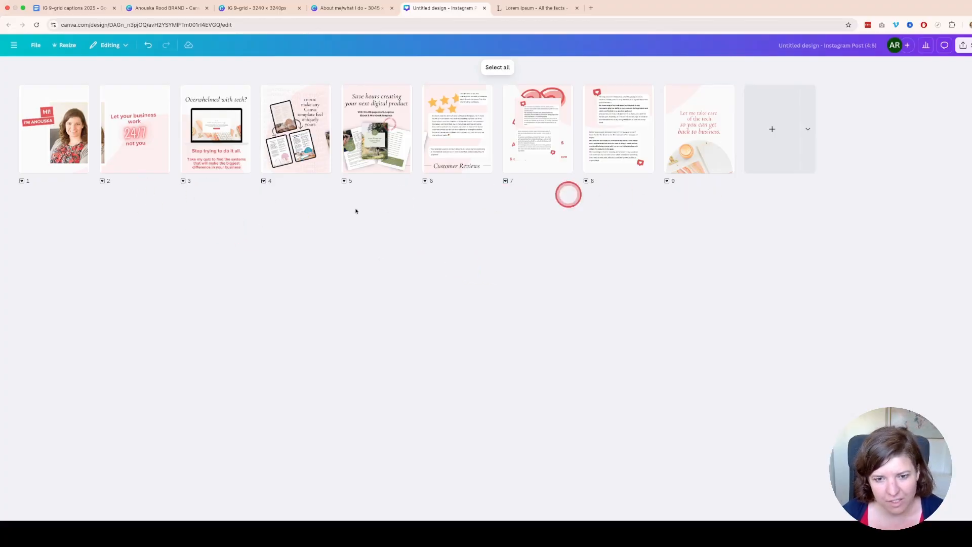
double_click(53, 143)
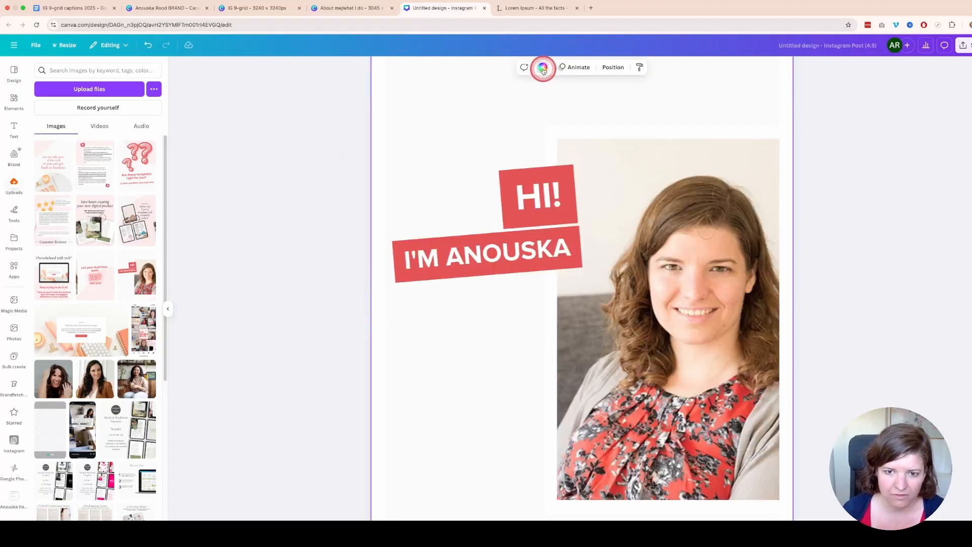
left_click(542, 69)
left_click(386, 242)
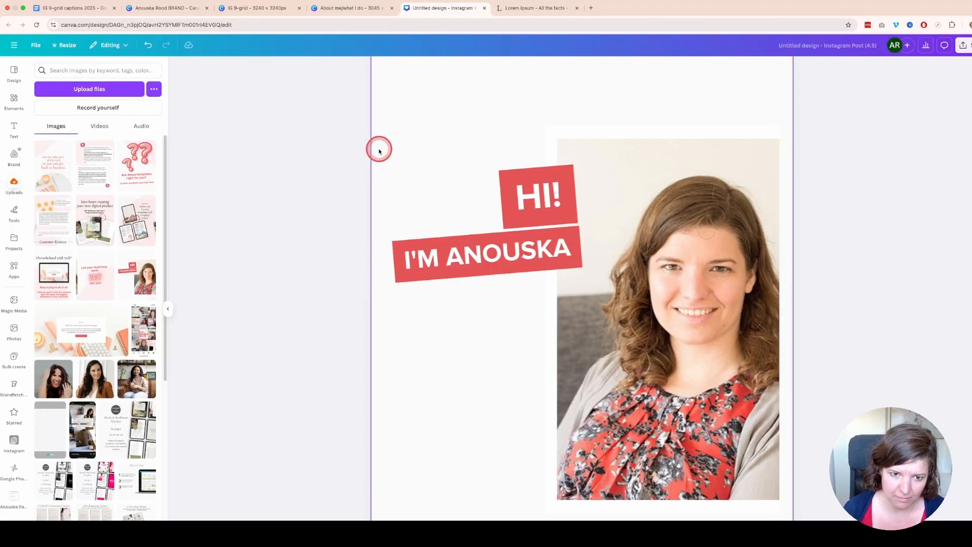
- Copy the "24/7" tile from page 2 onto page 1 and align it against the portrait tile's right edge to fill the margin
scroll(351, 165, "down", 5)
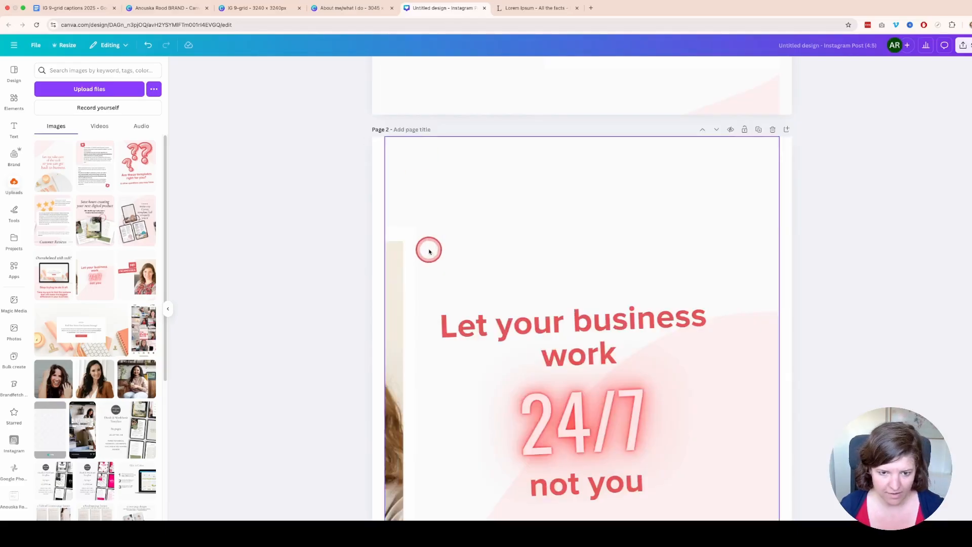
left_click(428, 249)
scroll(854, 249, "up", 5)
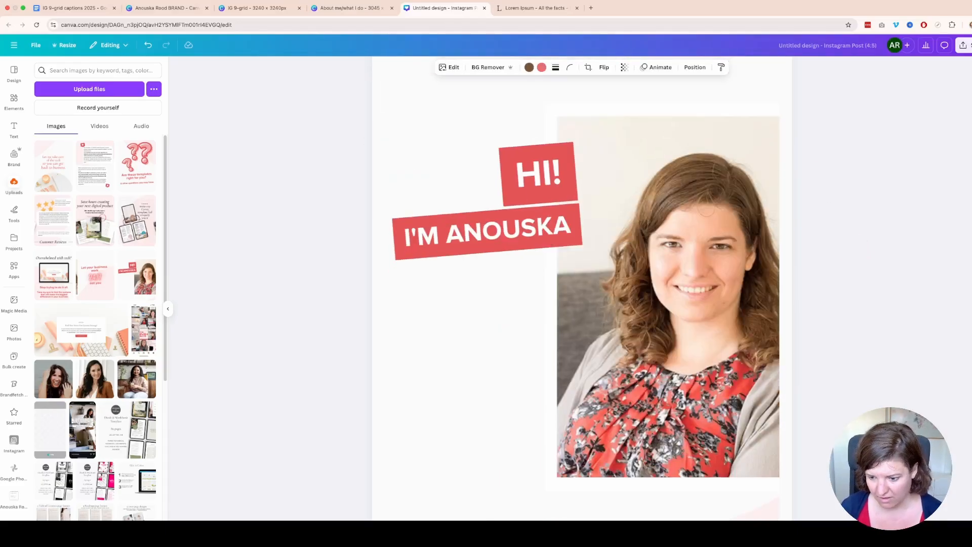
key("super+minus")
left_click(769, 278)
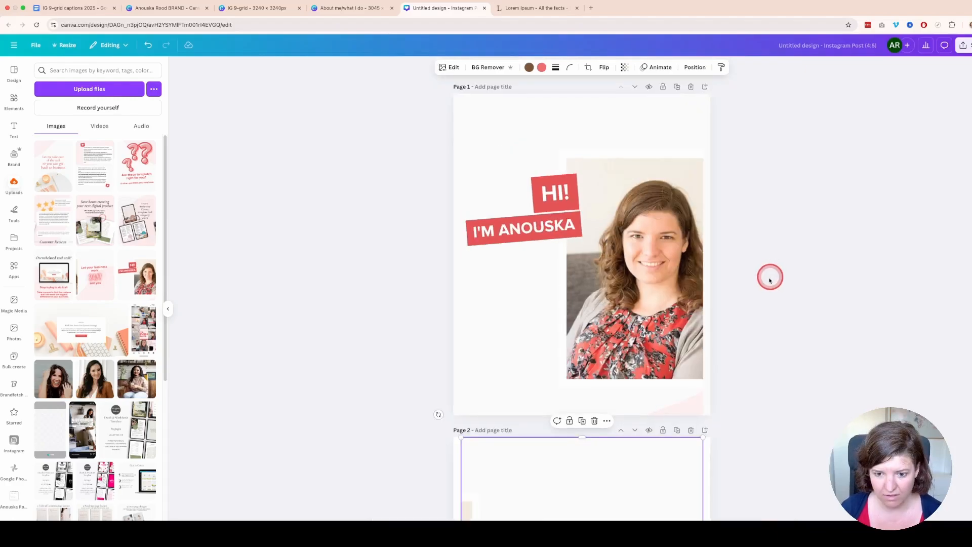
left_click(754, 300)
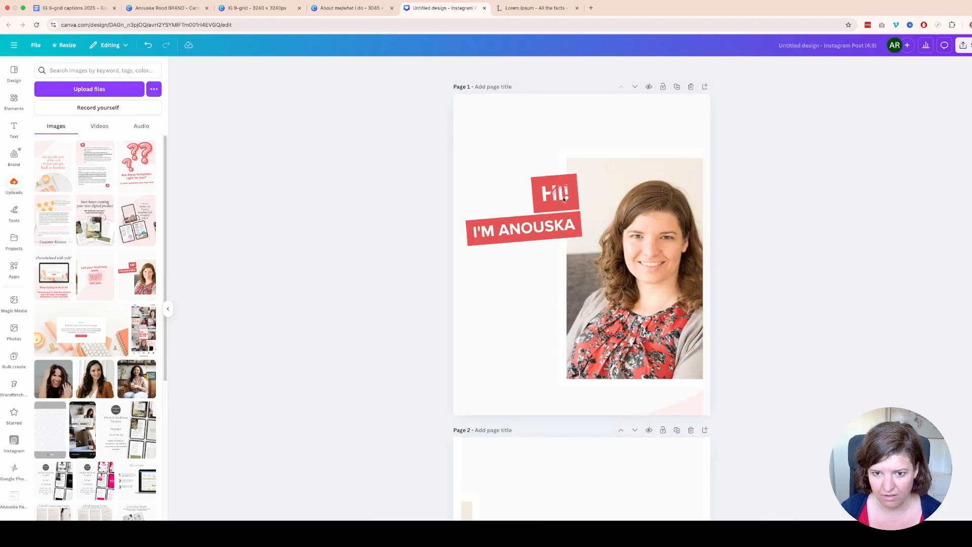
left_click(539, 190)
key("super+v")
left_click_drag(573, 207, 770, 180)
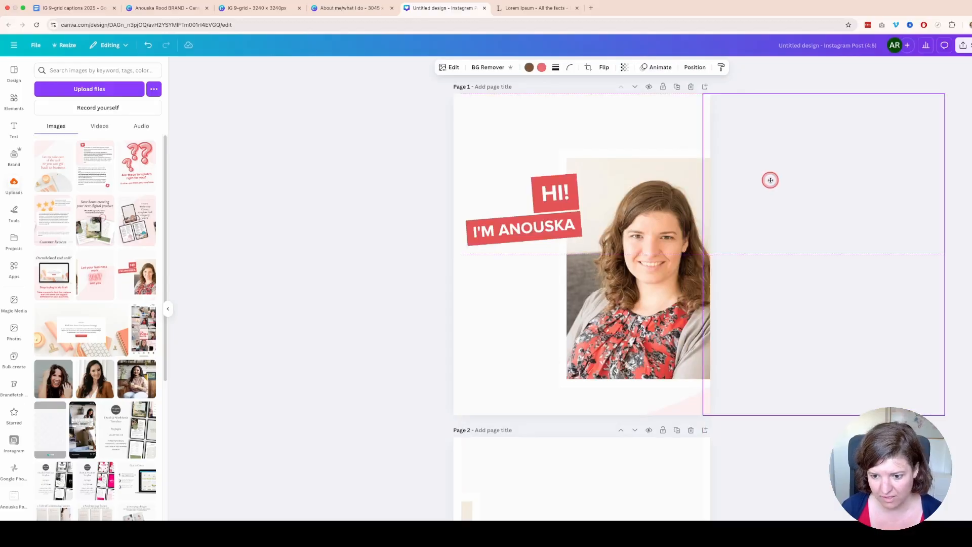
left_click(775, 463)
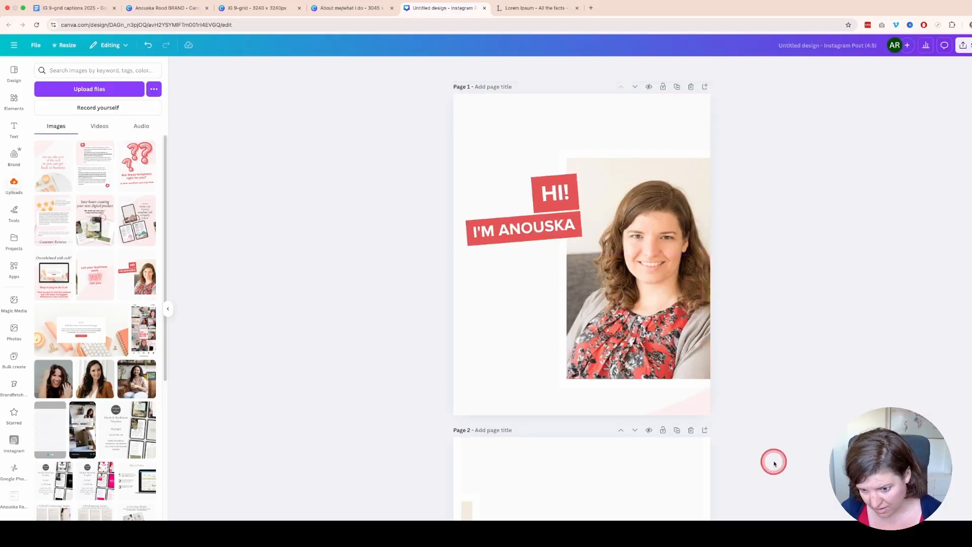
left_click(753, 289)
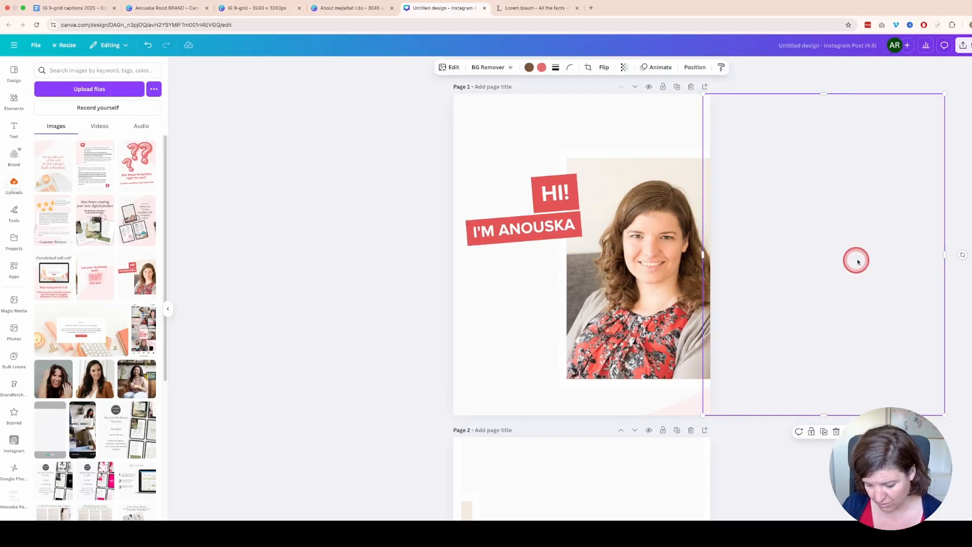
left_click(899, 211)
left_click(969, 226)
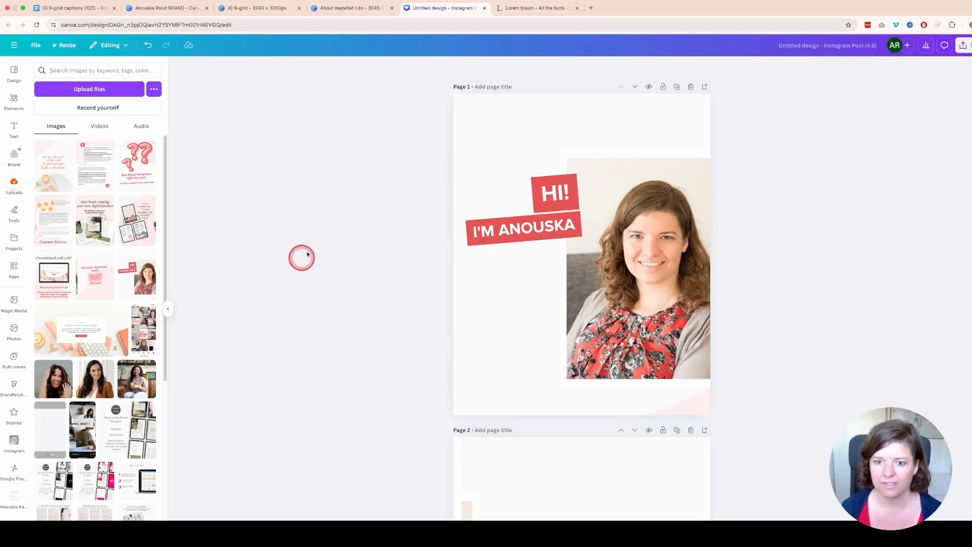
scroll(416, 227, "down", 4)
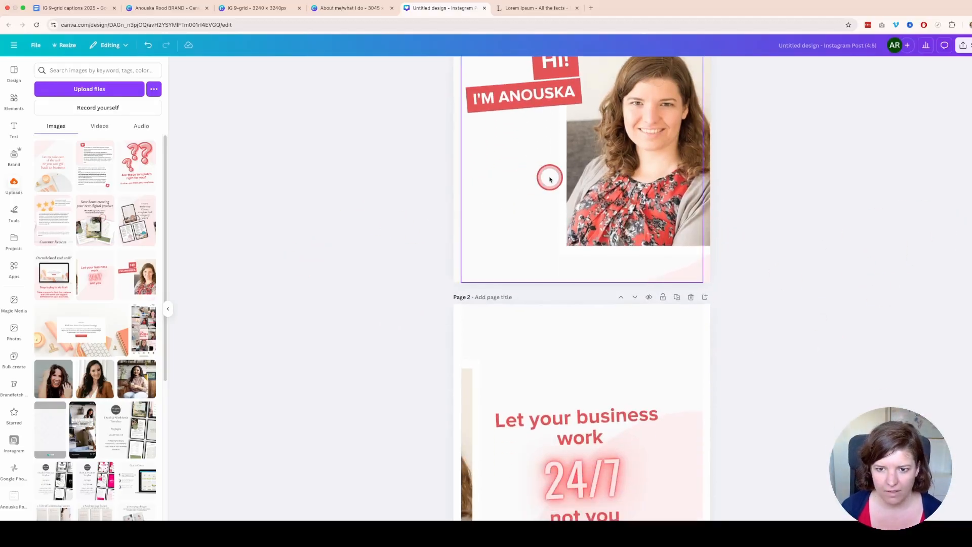
- Copy the portrait tile from page 1 onto page 2 and align it against the "24/7" tile's left edge to fill the margin
left_click(550, 178)
scroll(517, 222, "down", 4)
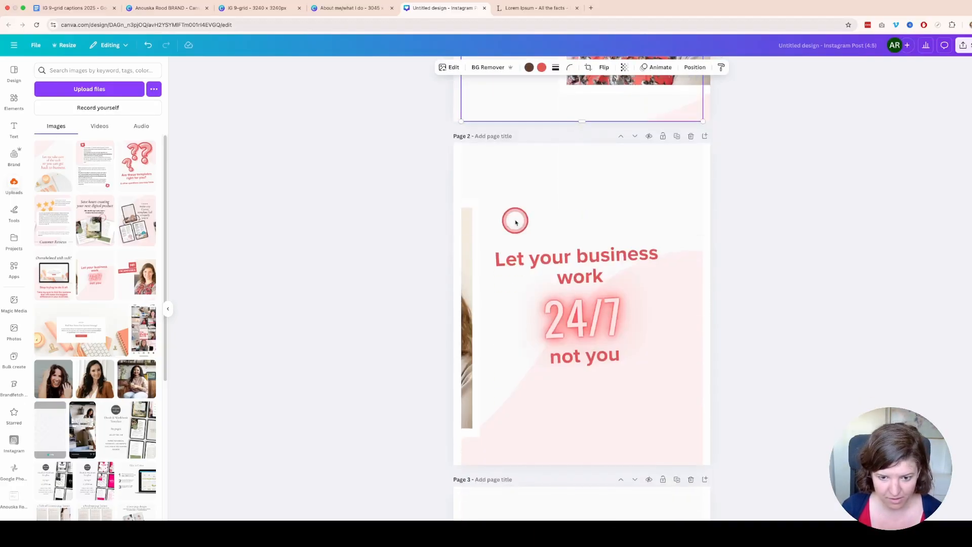
scroll(520, 236, "down", 1)
key("super+v")
left_click_drag(584, 245, 347, 246)
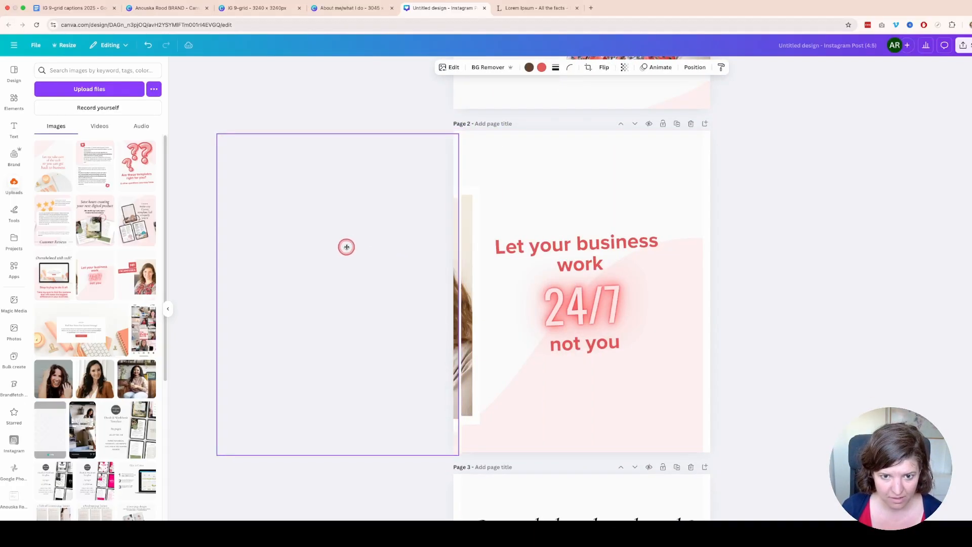
left_click(843, 294)
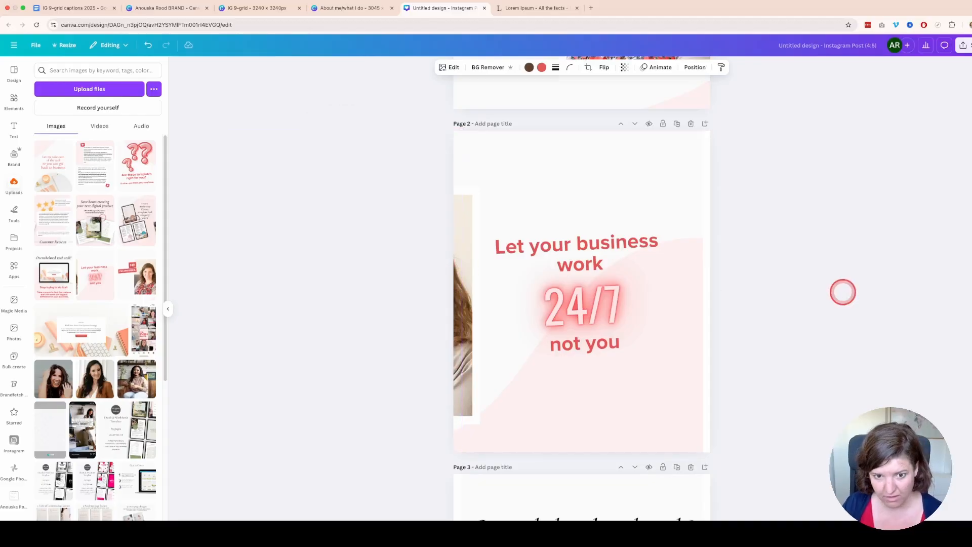
- Copy the "Overwhelmed with tech?" tile from page 3 onto page 2 and align it against the "24/7" tile's right edge
scroll(709, 261, "down", 5)
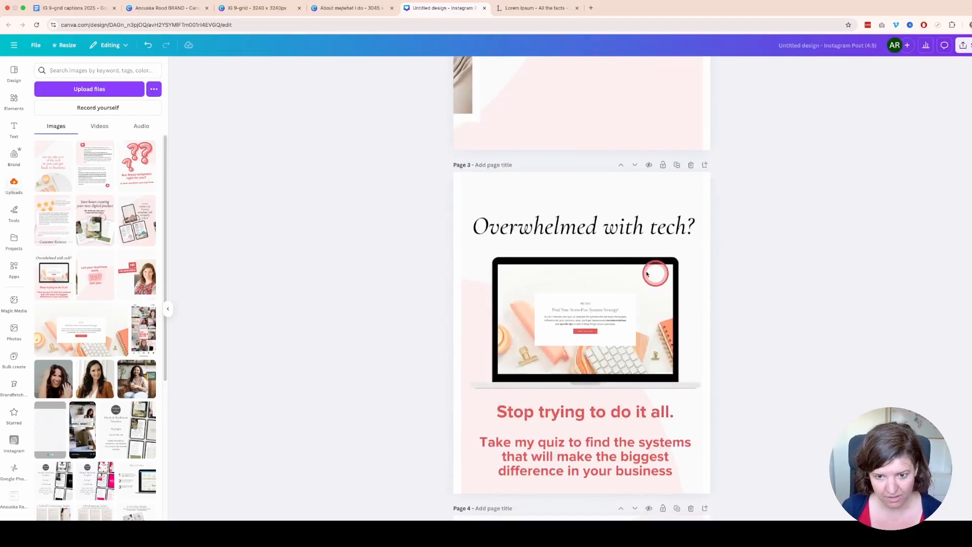
left_click(645, 276)
scroll(791, 277, "up", 5)
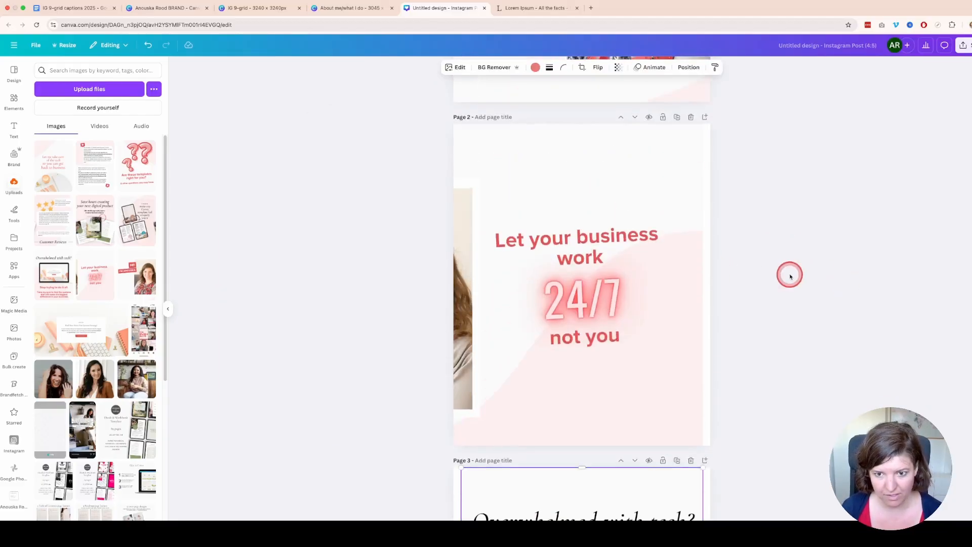
left_click(575, 206)
left_click_drag(535, 202, 768, 198)
left_click(770, 492)
- Copy the "24/7" tile from page 2 onto page 3 and align it against the "Overwhelmed with tech?" tile's left edge
left_click(562, 288)
scroll(558, 288, "down", 5)
left_click_drag(565, 122, 569, 126)
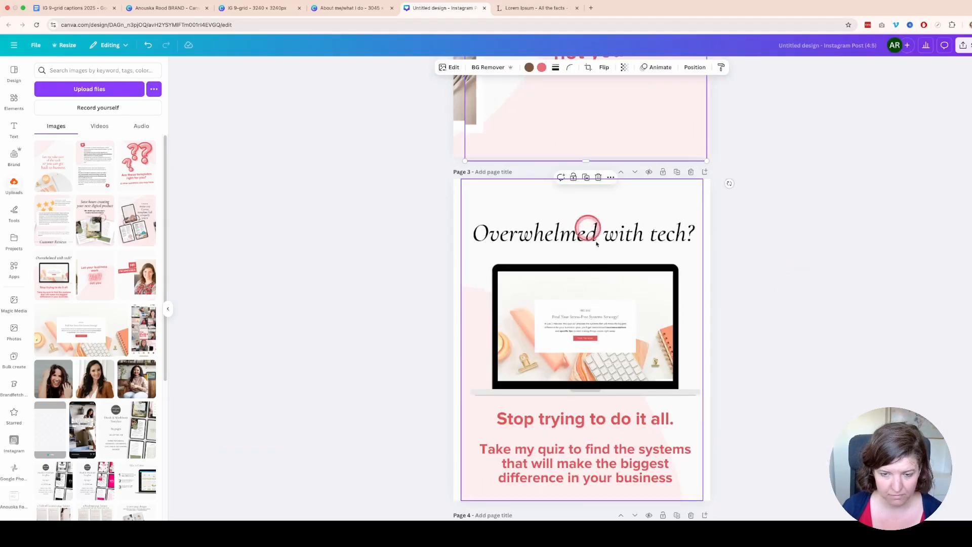
key("Delete")
scroll(576, 297, "down", 1)
left_click_drag(578, 295, 338, 292)
key("Delete")
- Set page 3's background to the brand kit's off-white colour
left_click(819, 292)
left_click(87, 183)
left_click(749, 225)
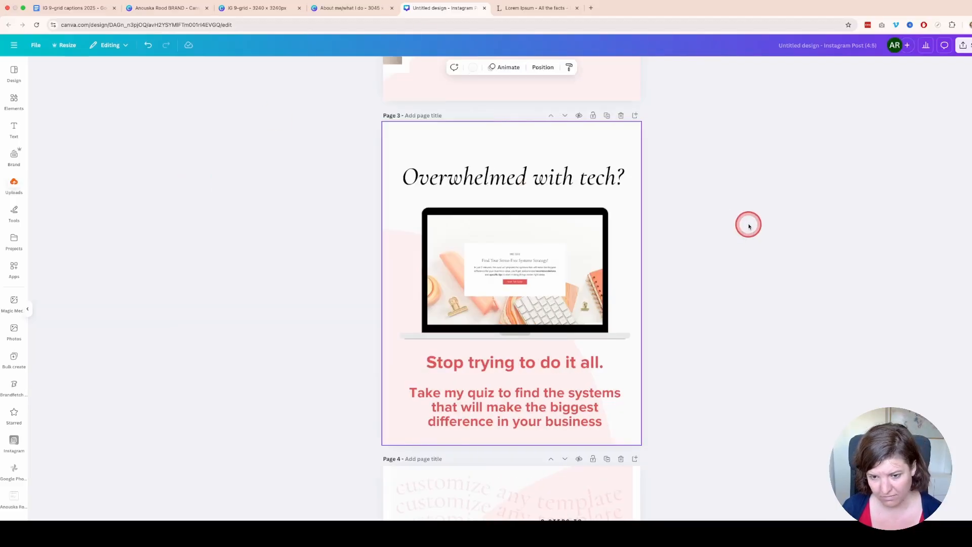
- Set the backgrounds of pages 4 to 7 to the brand off-white and delete the stray testimonials tile from page 7
scroll(738, 226, "down", 6)
left_click(707, 224)
left_click(543, 68)
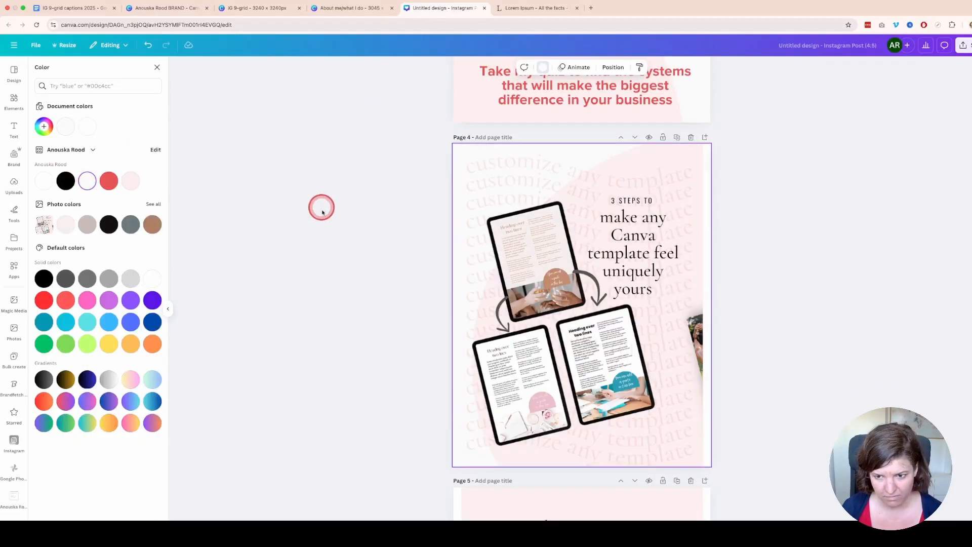
scroll(456, 288, "down", 4)
left_click(457, 289)
left_click(87, 182)
scroll(459, 209, "down", 9)
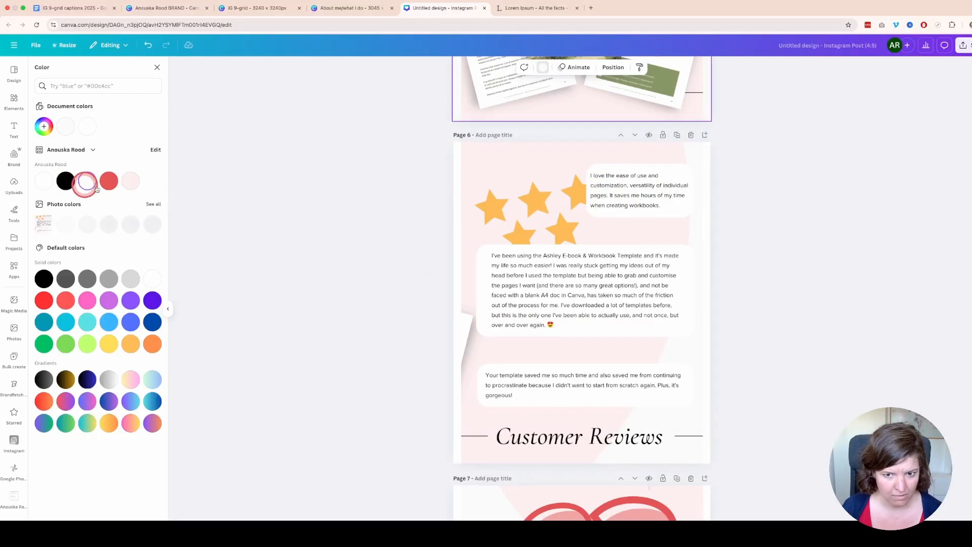
scroll(401, 230, "down", 9)
scroll(530, 232, "up", 3)
left_click(605, 204)
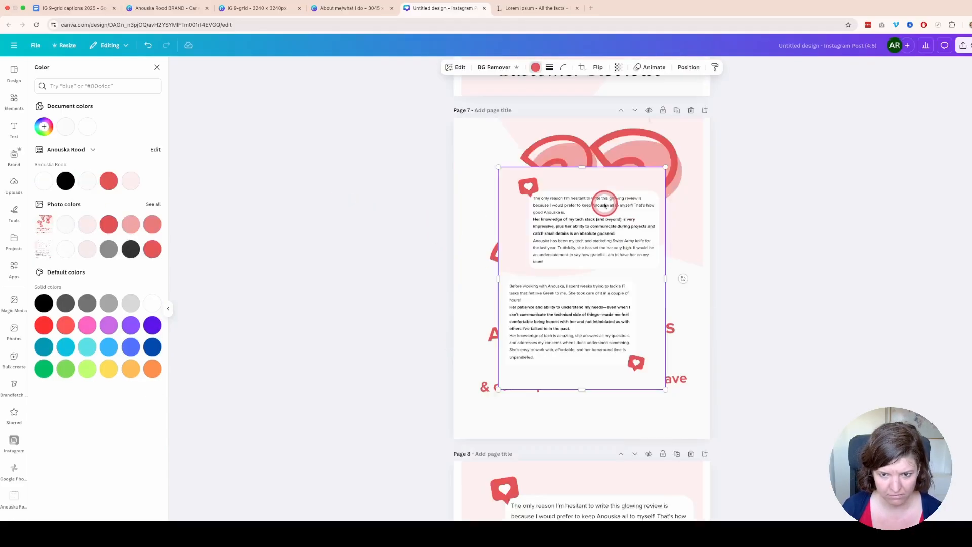
key("Delete")
- Set the backgrounds of pages 8 and 9 to the brand off-white
scroll(412, 245, "down", 5)
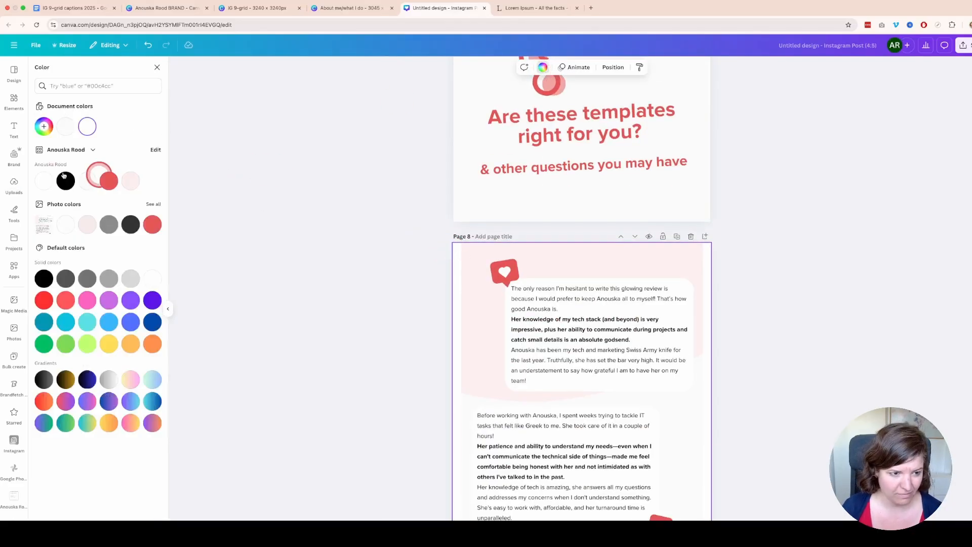
left_click(89, 182)
scroll(397, 286, "down", 8)
left_click(457, 288)
left_click(90, 184)
left_click(781, 277)
- Fill page 4's right margin with a copy of page 5's tile, and page 5's left margin with a copy of page 4's tile
scroll(732, 258, "up", 20)
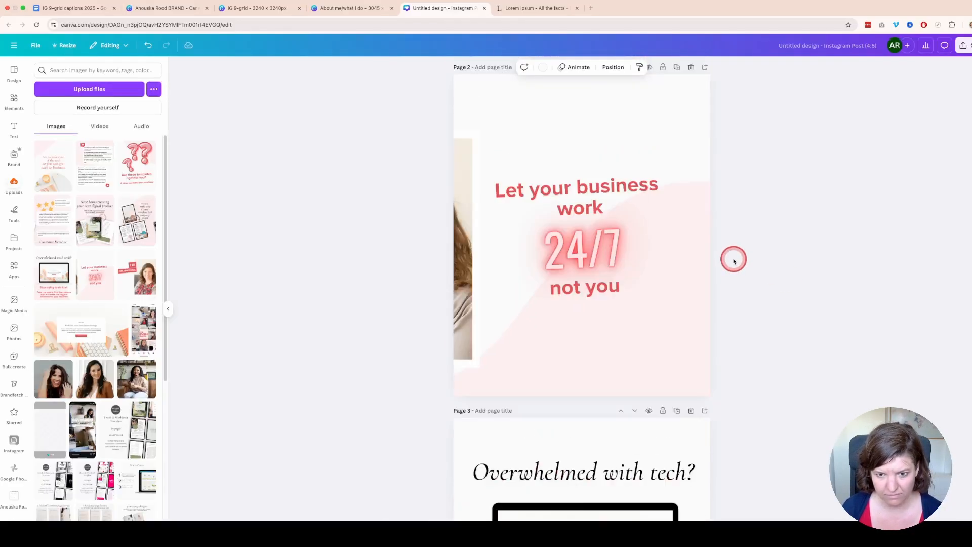
key("super+v")
left_click_drag(530, 223, 772, 222)
left_click(233, 237)
scroll(522, 196, "down", 3)
scroll(521, 196, "down", 5)
left_click(308, 189)
scroll(834, 261, "down", 4)
- Copy the "Customer Reviews" tile from page 6 onto page 5 and align it against the "Save hours" tile's right edge
left_click(668, 334)
key("super+c")
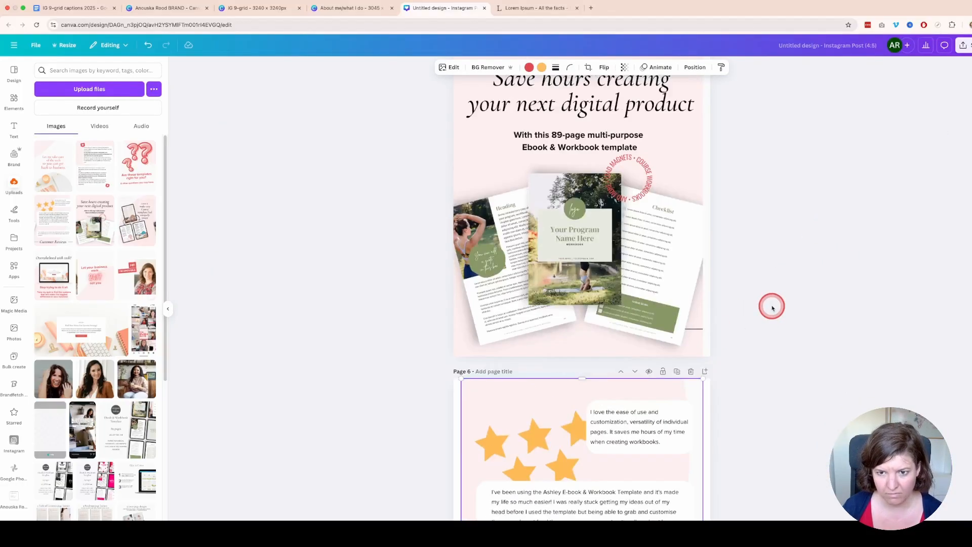
scroll(770, 308, "up", 5)
key("super+v")
left_click_drag(591, 239, 806, 242)
left_click(451, 248)
- Copy the "Save hours" tile from page 5 onto page 6 and align it against the "Customer Reviews" tile's left edge
scroll(451, 247, "down", 6)
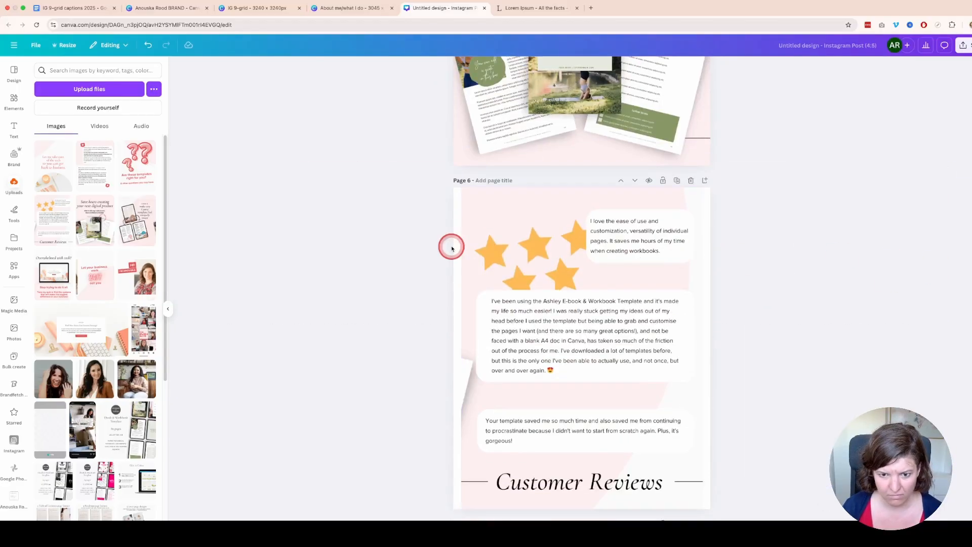
scroll(534, 238, "up", 3)
left_click(533, 239)
key("super+c")
scroll(456, 246, "down", 4)
left_click(319, 221)
key("super+v")
left_click_drag(570, 245, 328, 245)
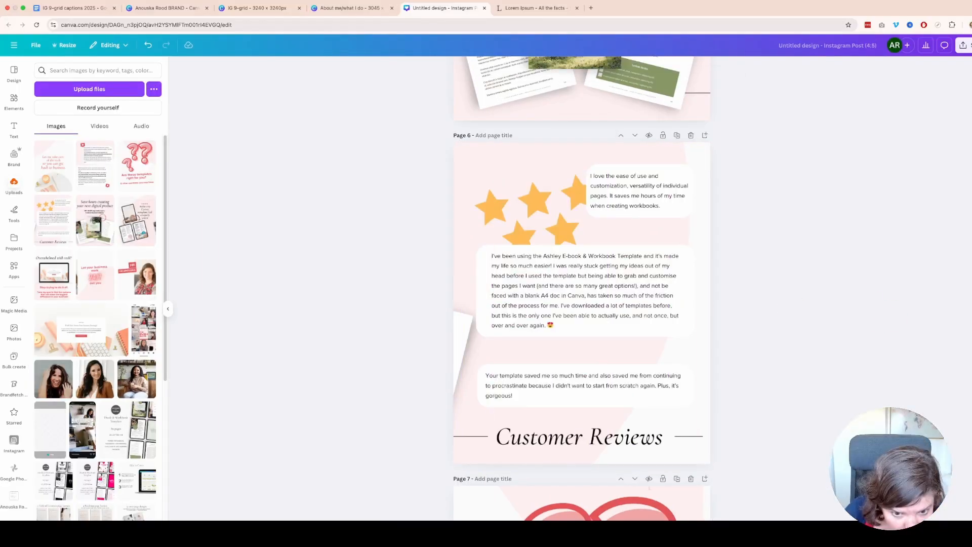
- Copy the client testimonials tile from page 8 onto page 7 and align it against the question-mark tile's right edge
scroll(781, 302, "down", 10)
left_click(603, 311)
left_click_drag(532, 222, 768, 219)
left_click(794, 434)
- Copy the question-mark tile from page 7 onto page 8 and align it against the client testimonials tile's left edge
left_click(457, 310)
scroll(458, 311, "down", 8)
left_click_drag(511, 268, 360, 231)
- Copy the "Let me take care of the tech" tile from page 9 onto page 8 and align it against the testimonials tile's right edge
left_click(571, 481)
key("super+c")
left_click(639, 284)
key("super+v")
left_click_drag(554, 218, 794, 212)
left_click(781, 468)
- Copy the client testimonials tile from page 8 onto page 9 and align it against the "Let me take care of the tech" tile's left edge
scroll(770, 332, "down", 4)
left_click(635, 215)
scroll(701, 274, "down", 1)
key("super+c")
left_click(613, 267)
key("super+v")
left_click_drag(613, 268, 371, 267)
left_click(885, 343)
- Open all sharing options of the design, check the Instagram posting option, and download pages 1–9
left_click(917, 530)
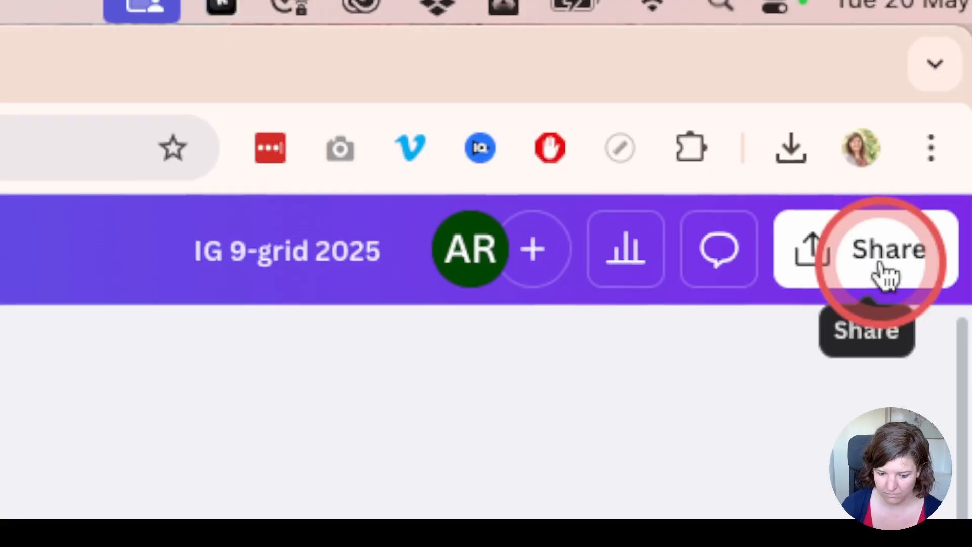
left_click(952, 57)
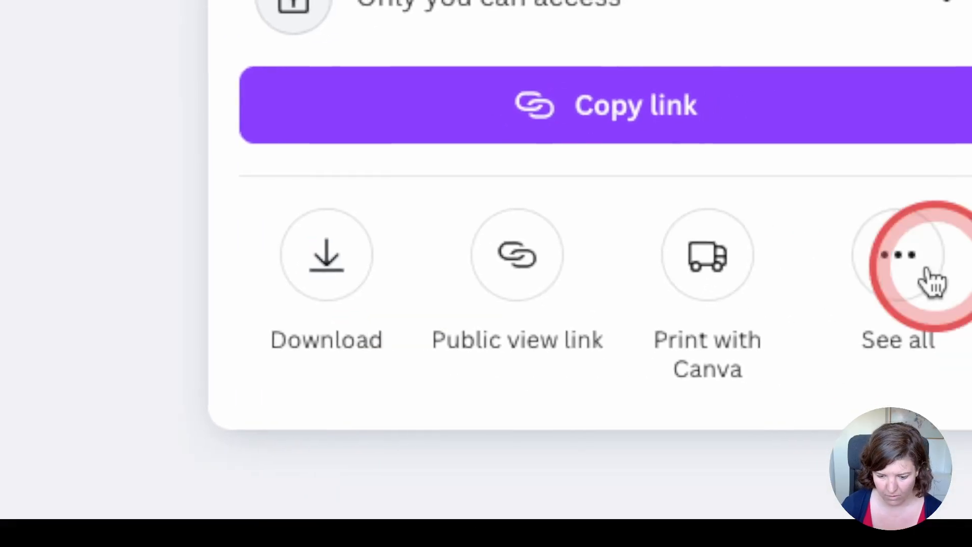
left_click(932, 281)
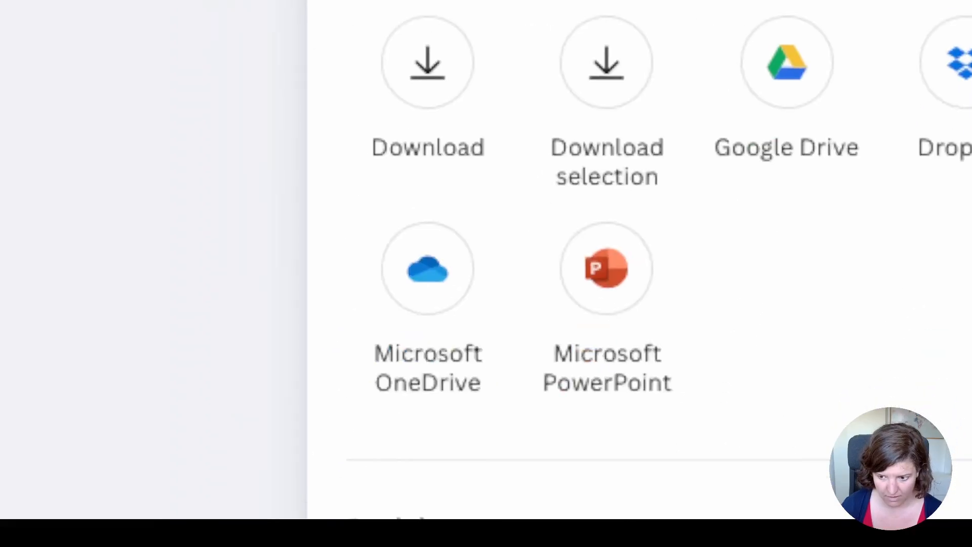
left_click(446, 481)
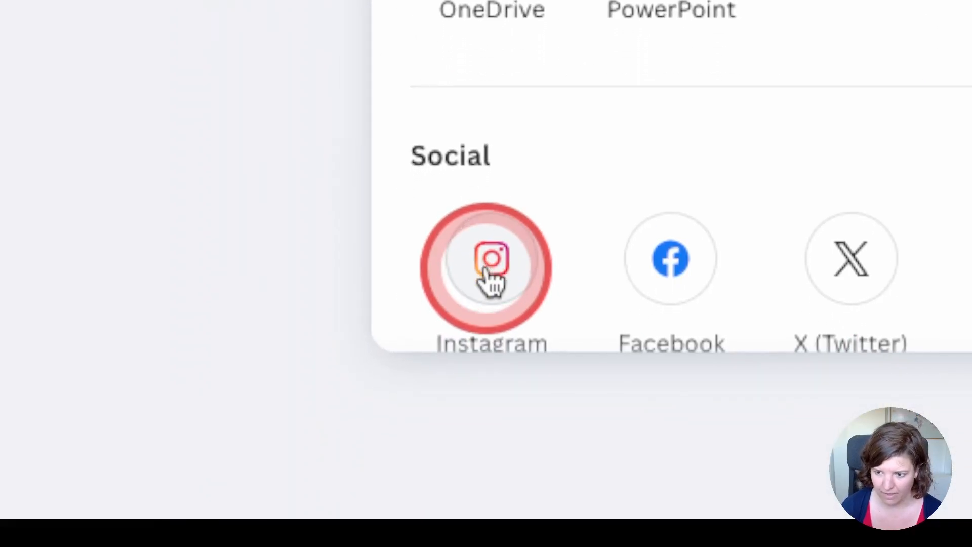
left_click(488, 268)
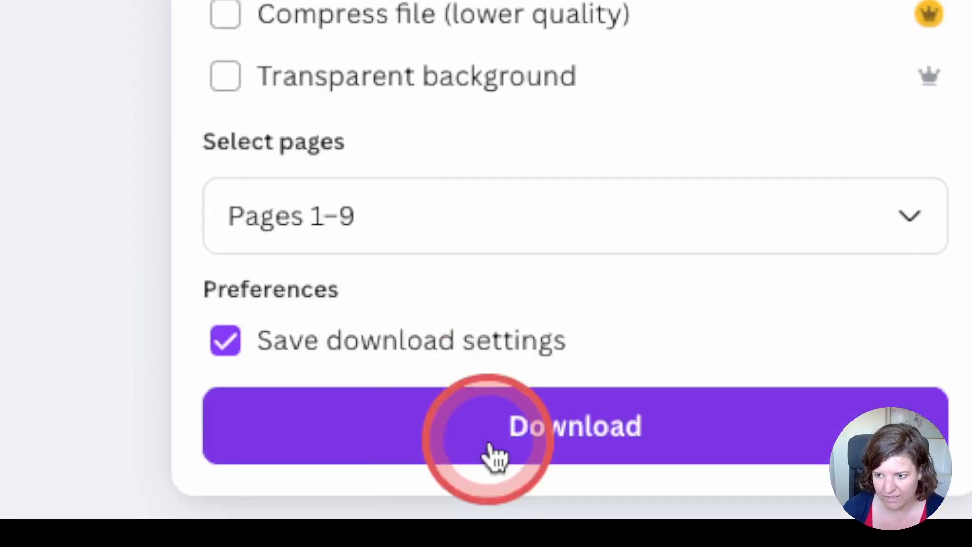
left_click(539, 398)
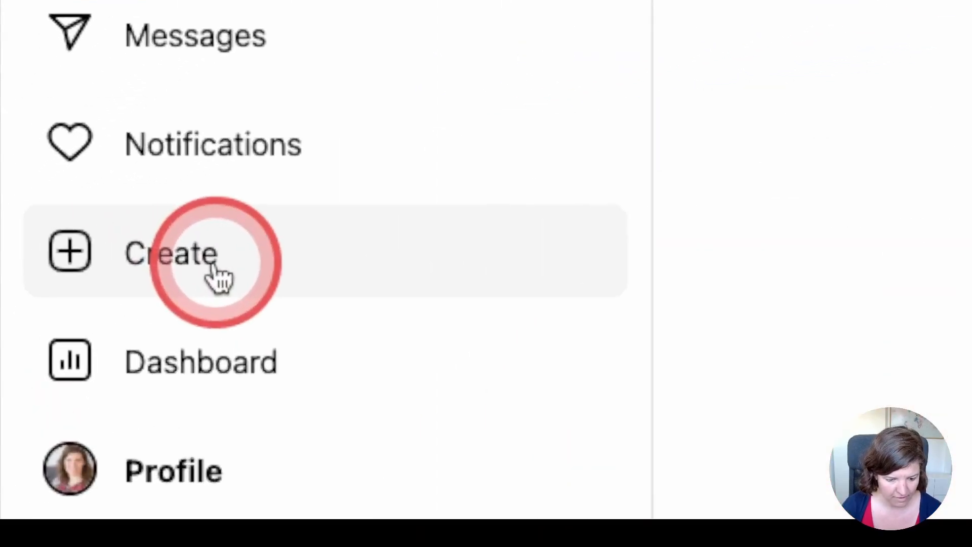
- Switch to Instagram, create a new post with the "Let me take care of the tech" image and set a 4:5 portrait crop
left_click(44, 229)
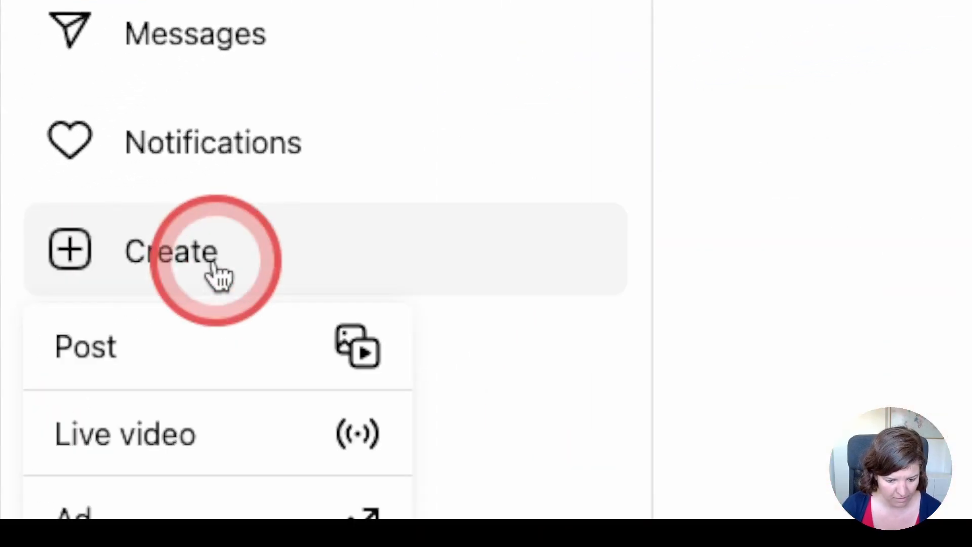
left_click(211, 352)
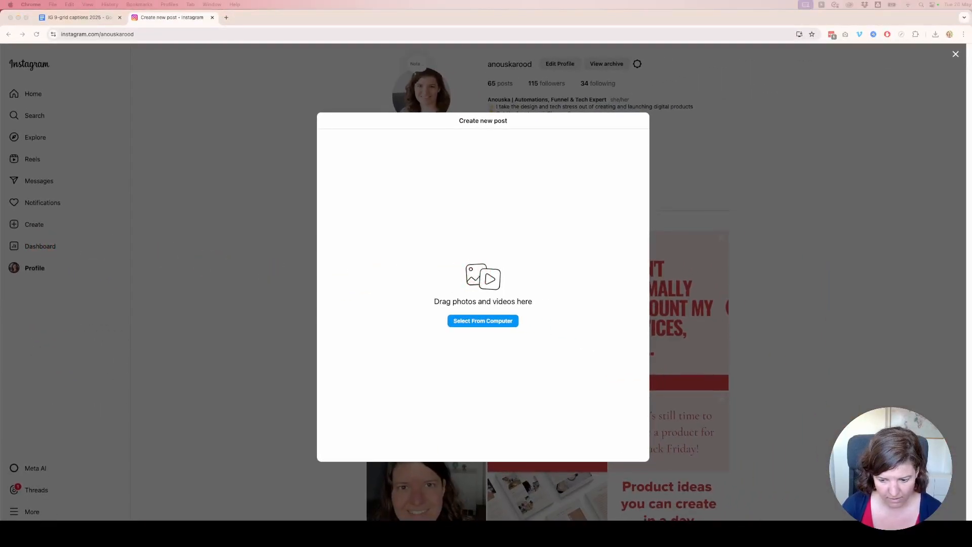
left_click_drag(447, 283, 495, 229)
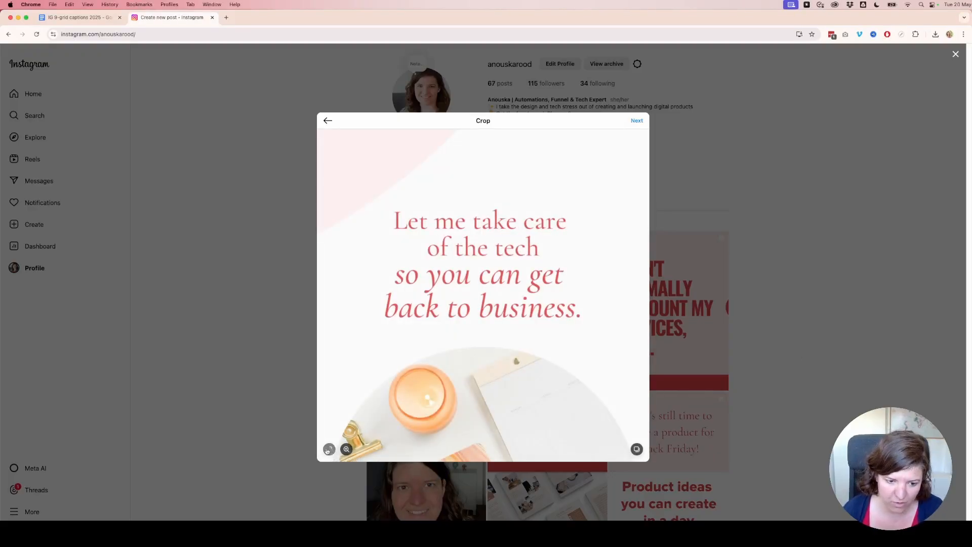
left_click(329, 449)
left_click(335, 411)
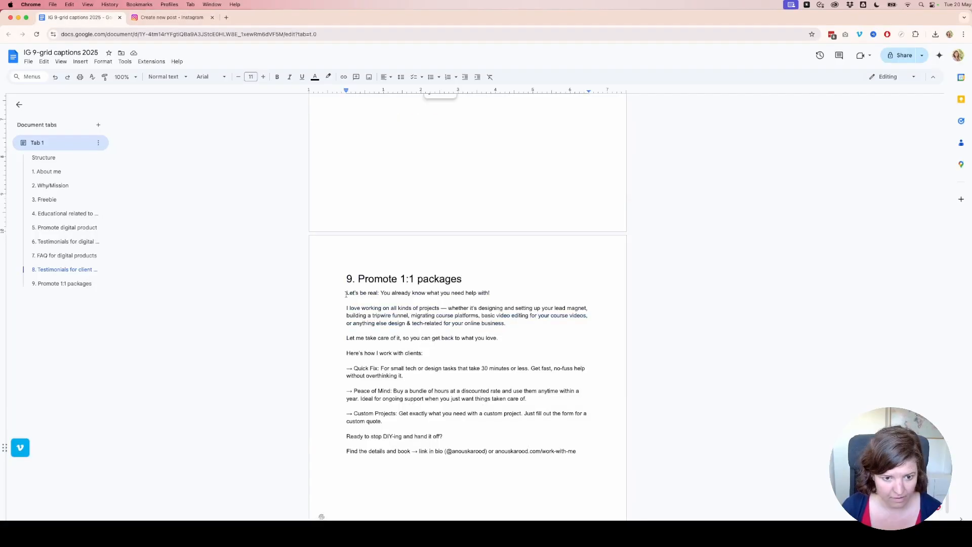
- Copy the "9. Promote 1:1 packages" caption from the Google Docs captions document into the Instagram post and share it
left_click_drag(347, 292, 576, 450)
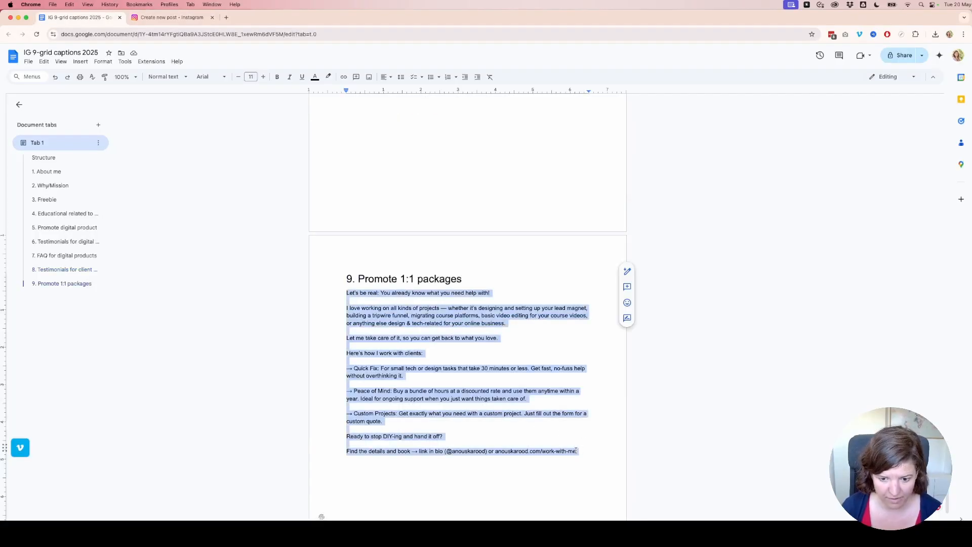
left_click(172, 19)
key("super+v")
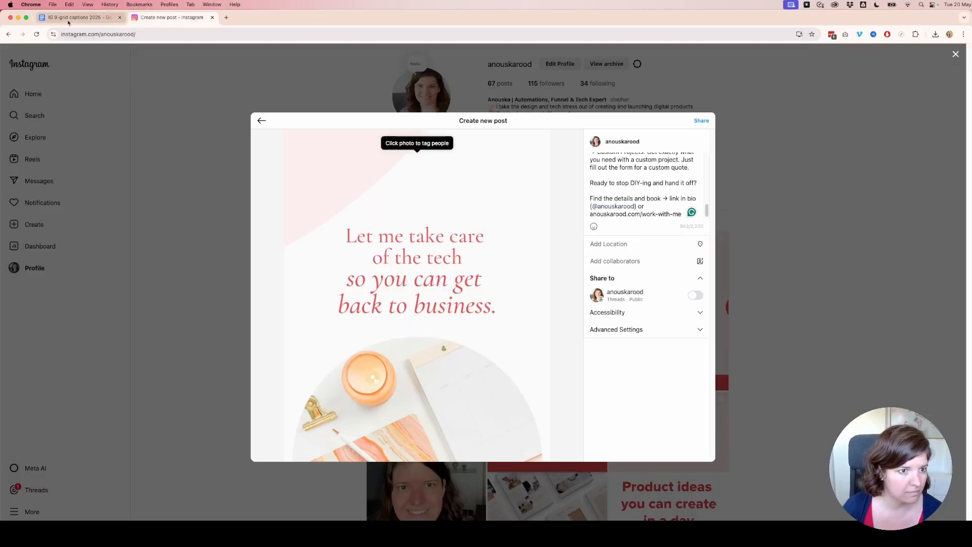
scroll(678, 178, "up", 10)
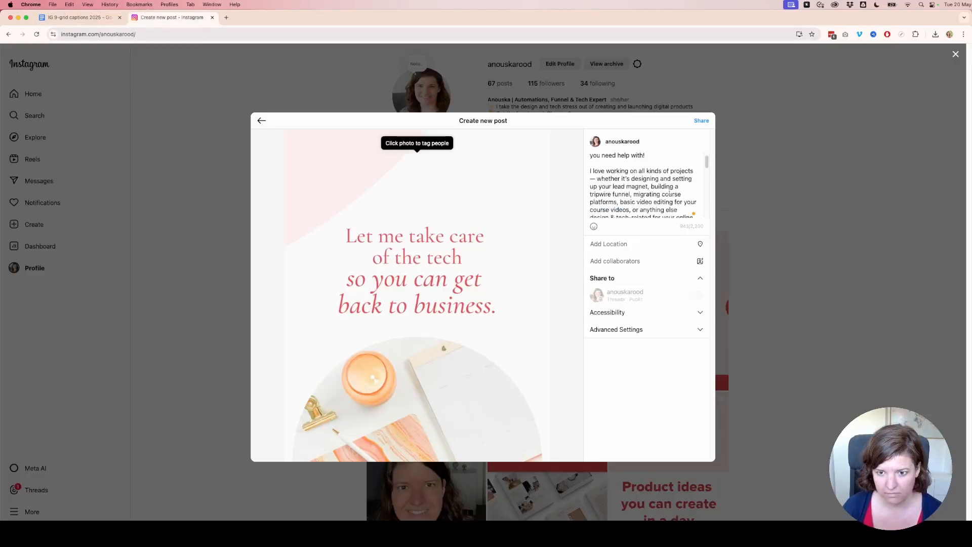
left_click(701, 121)
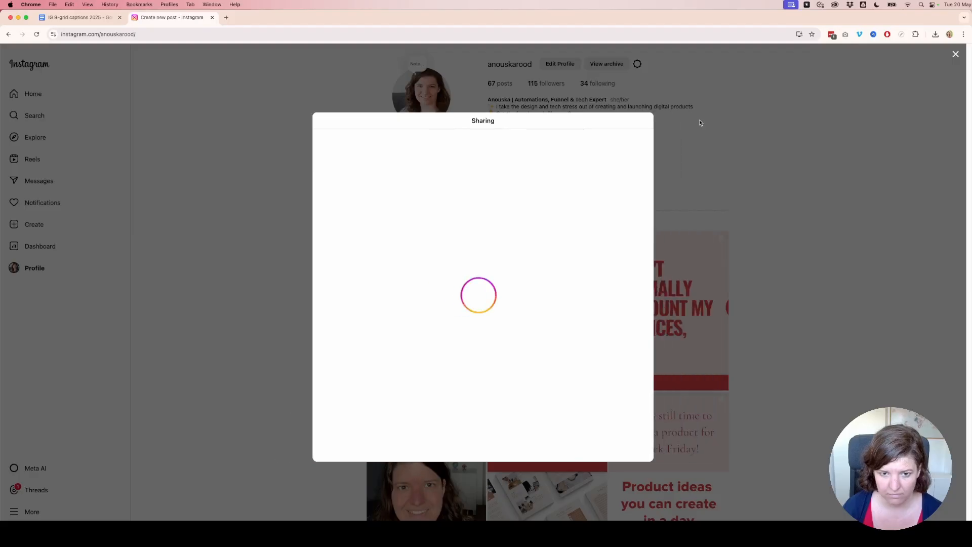
left_click(742, 192)
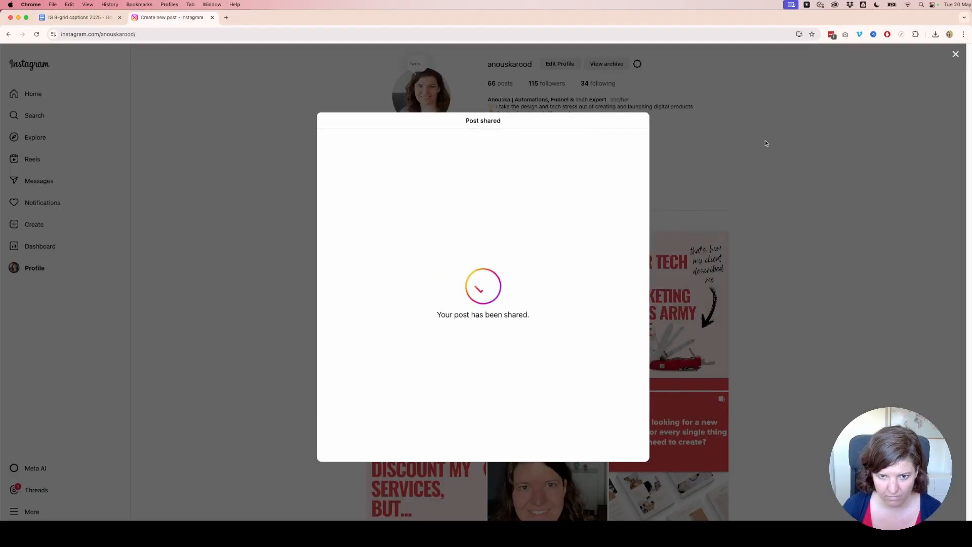
left_click(766, 143)
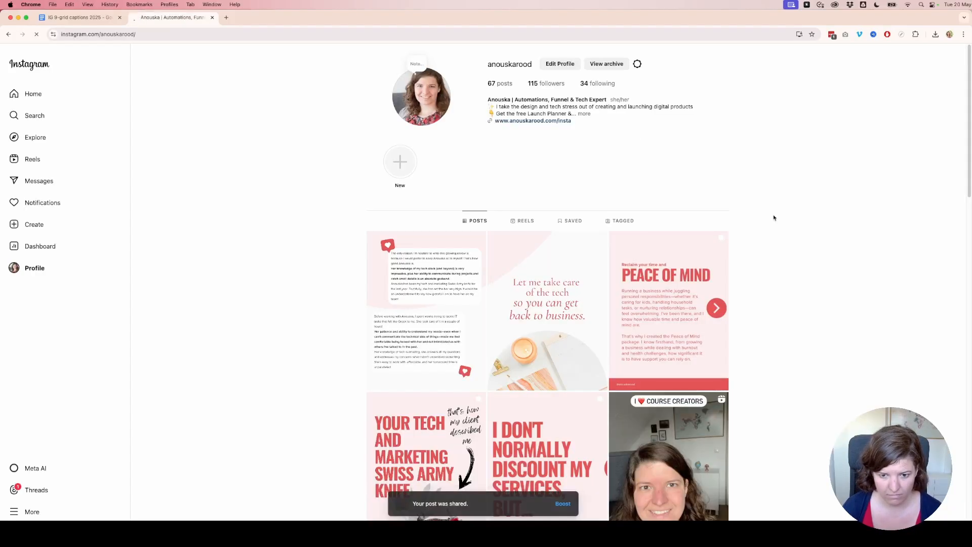
- Create a new post with the "Customer Reviews" image, paste its caption and share it
left_click(33, 224)
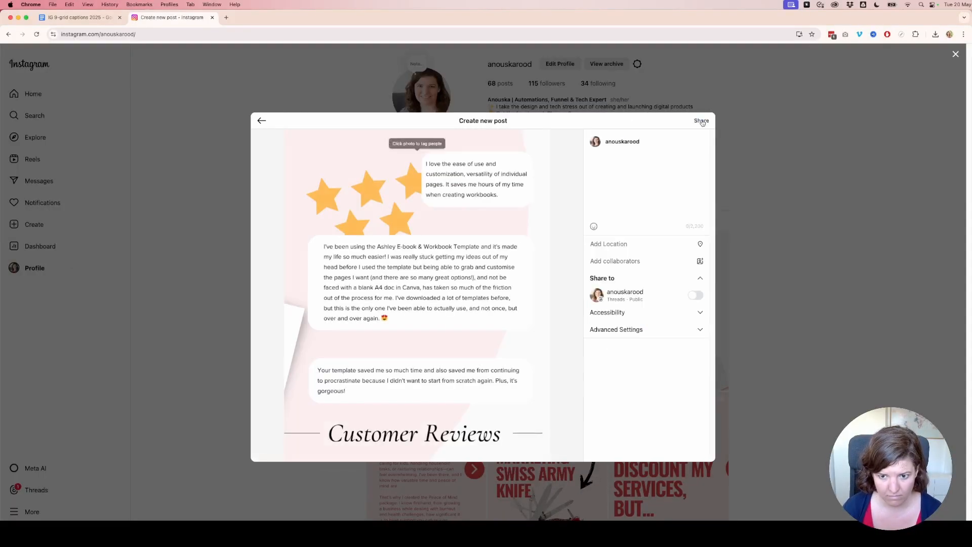
left_click(647, 174)
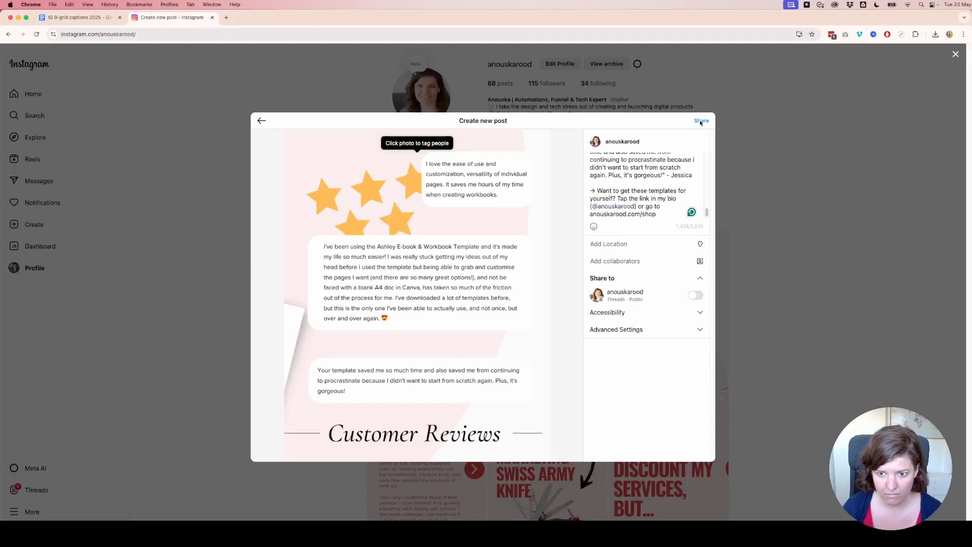
left_click(699, 123)
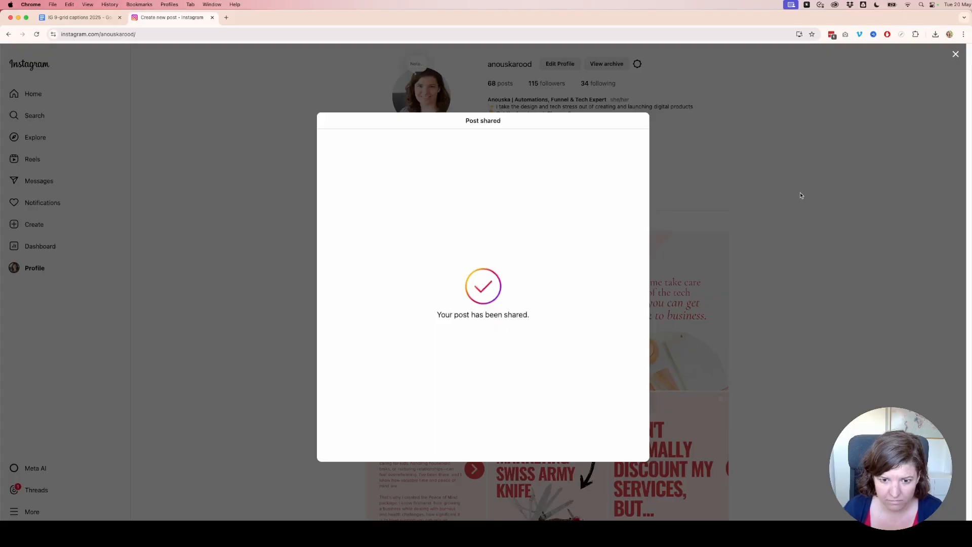
- Publish the "Save hours creating your next digital product", "3 steps to make any Canva template feel uniquely yours" and "Overwhelmed with tech?" images as separate captioned posts
left_click(341, 152)
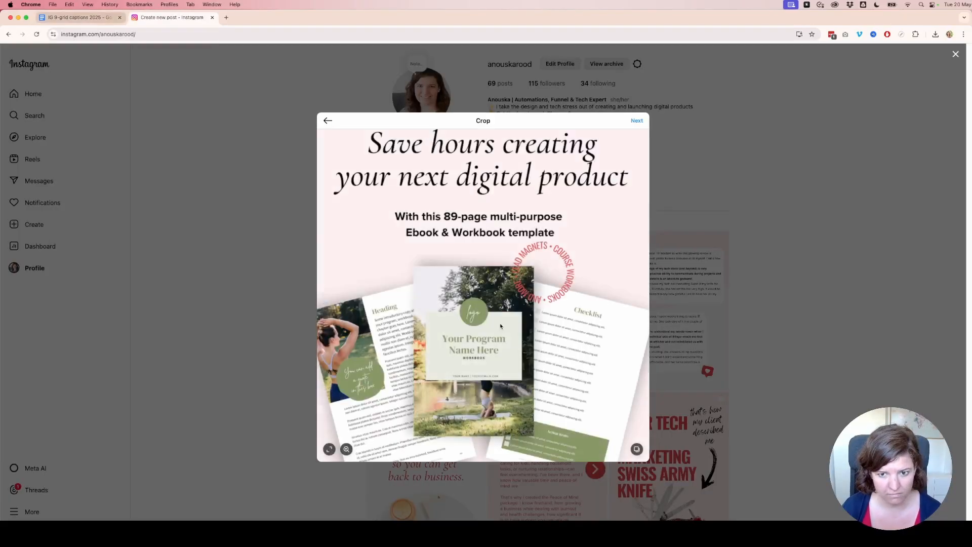
left_click_drag(346, 160, 474, 321)
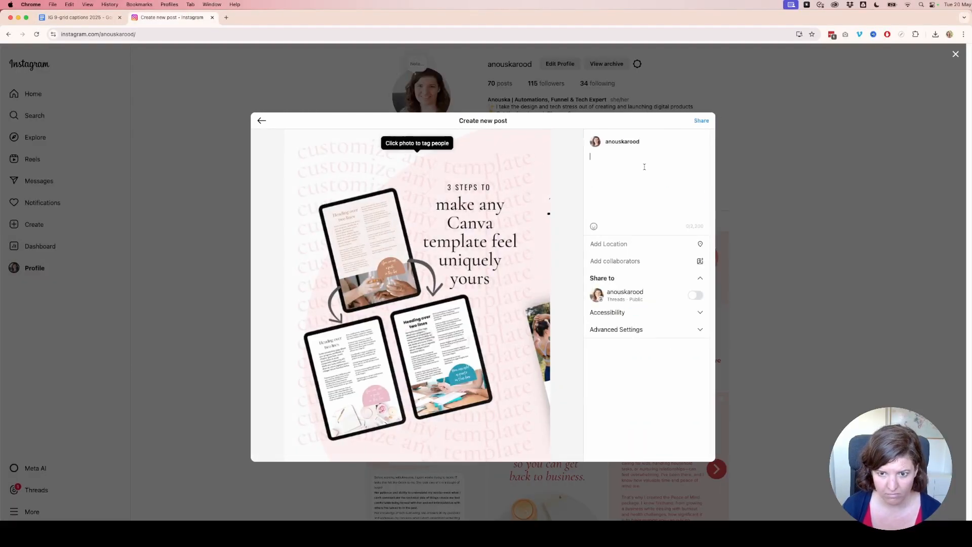
left_click(700, 122)
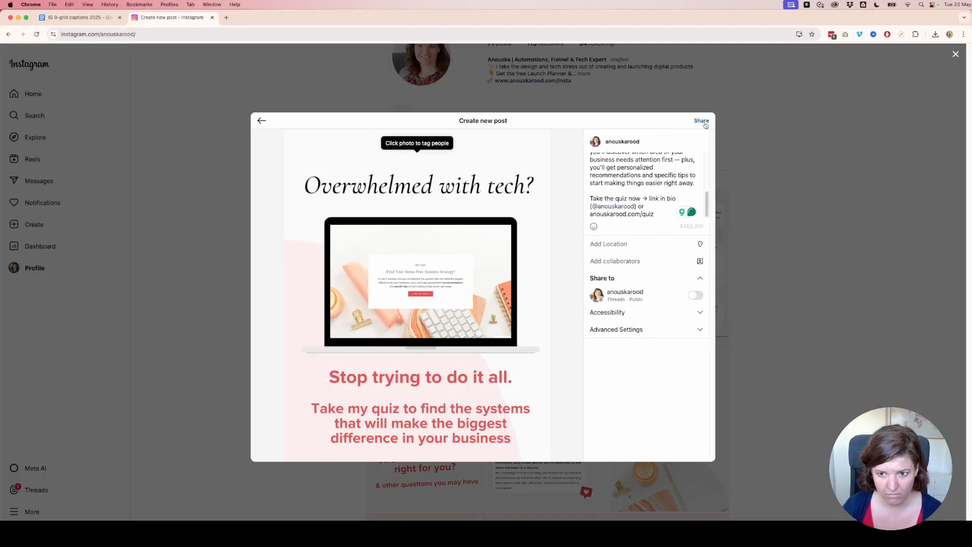
left_click(702, 121)
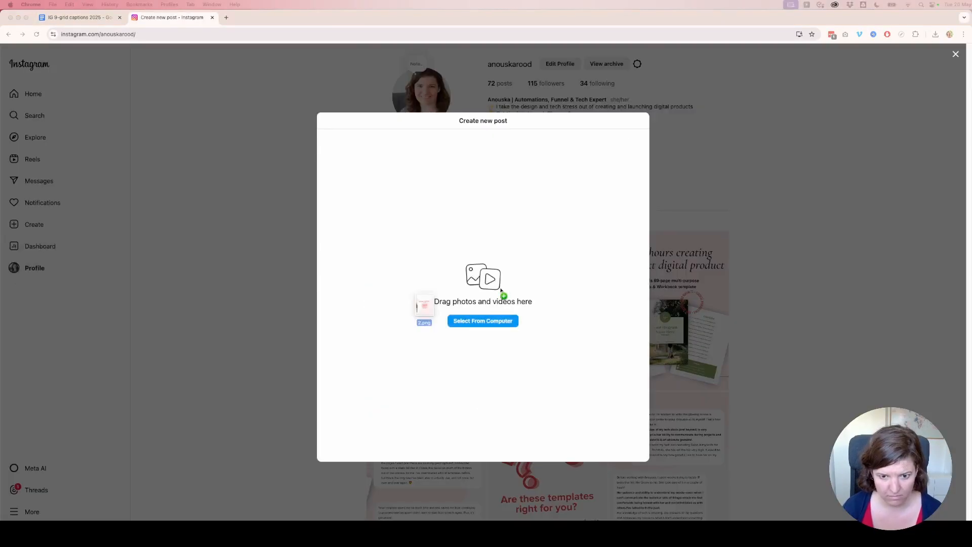
- Create a new post with 2.png, add the "2. Why/Mission" caption from the Google Docs captions document and share it
left_click_drag(501, 292, 502, 294)
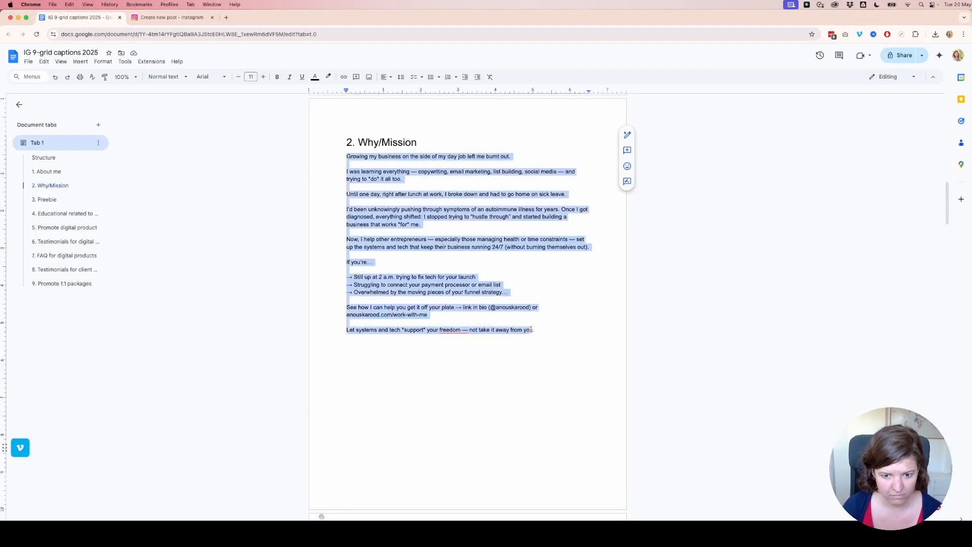
left_click(183, 17)
left_click(703, 120)
left_click(628, 169)
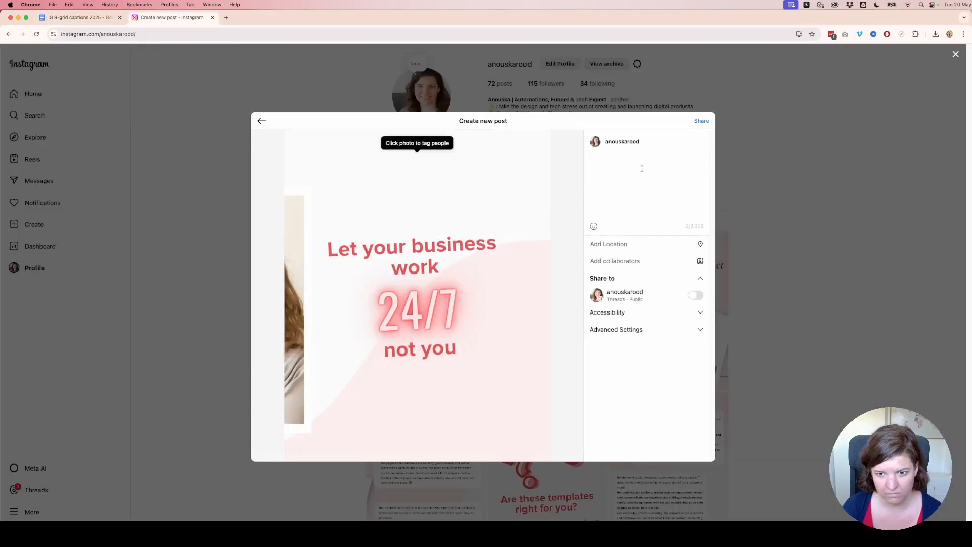
left_click(703, 122)
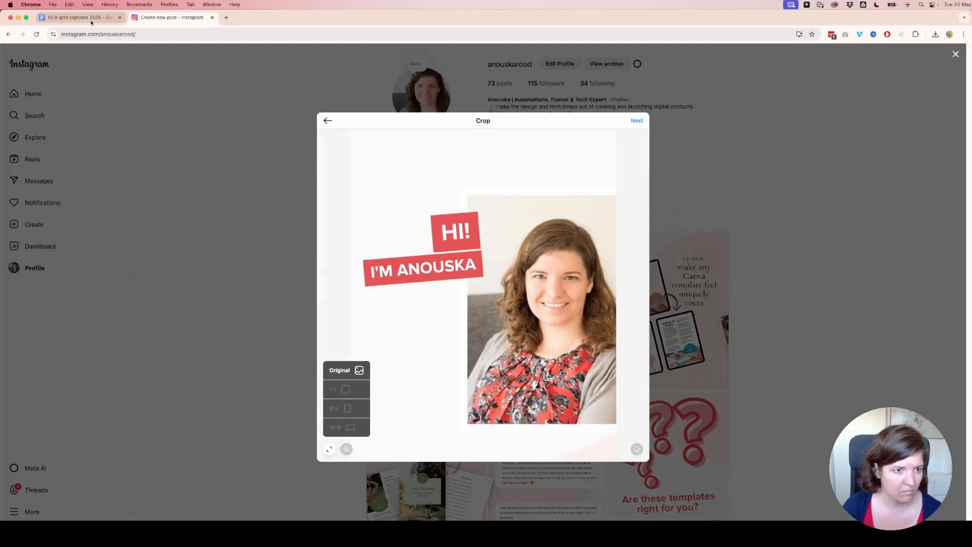
- Copy the "1. About me" caption from the Google Docs captions document and accept the crop of the introduction portrait image in the new Instagram post
left_click(91, 19)
left_click(171, 18)
left_click(636, 121)
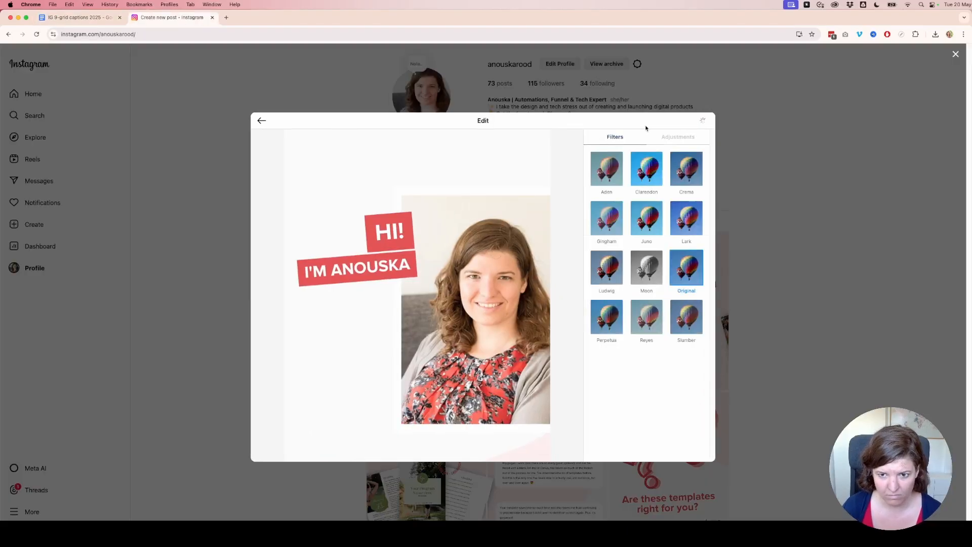